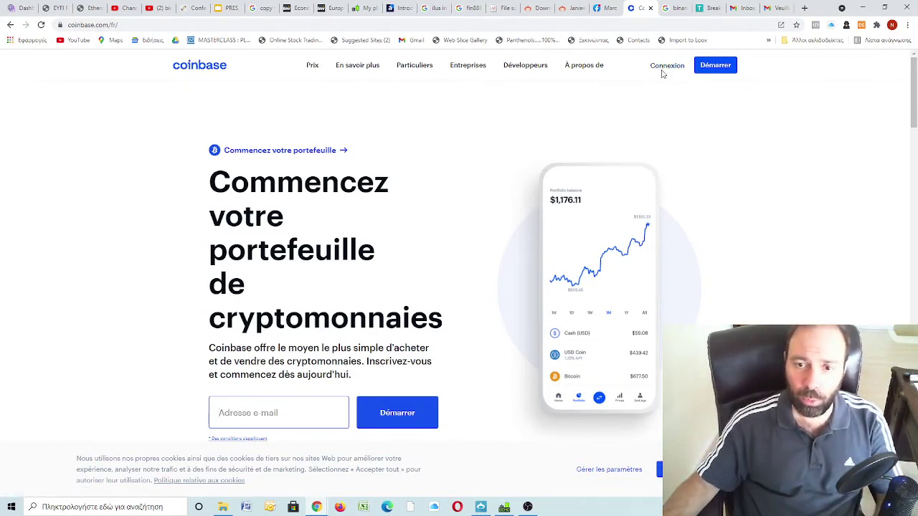
Sign in to Coinbase with the saved account credentials and show the portfolio balance chart for 1W.
click(665, 66)
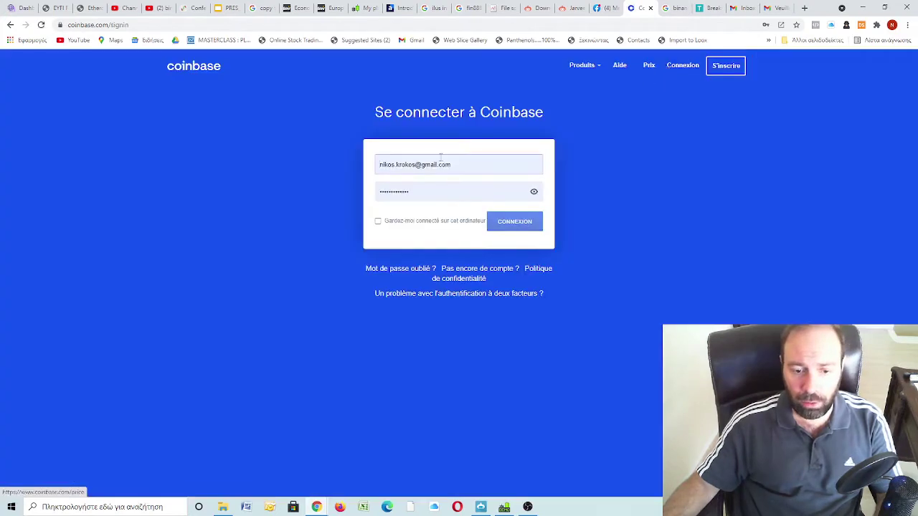
click(517, 222)
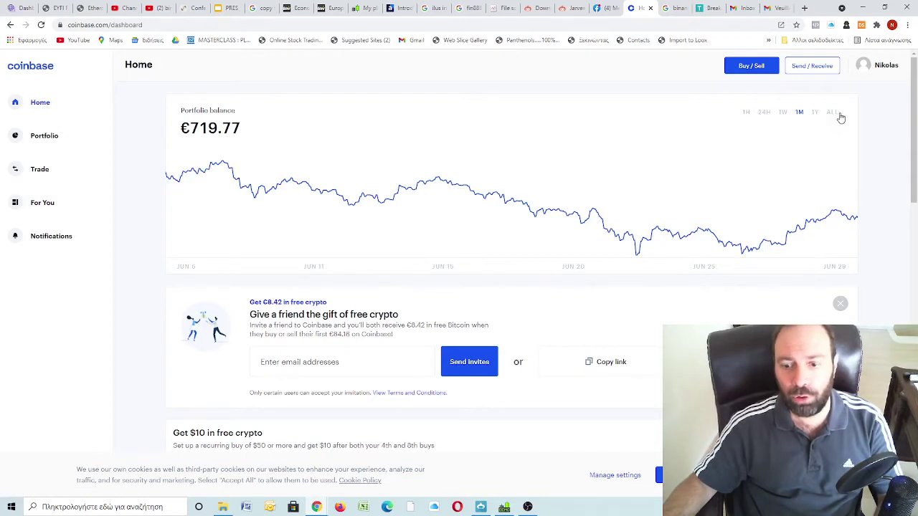
click(784, 115)
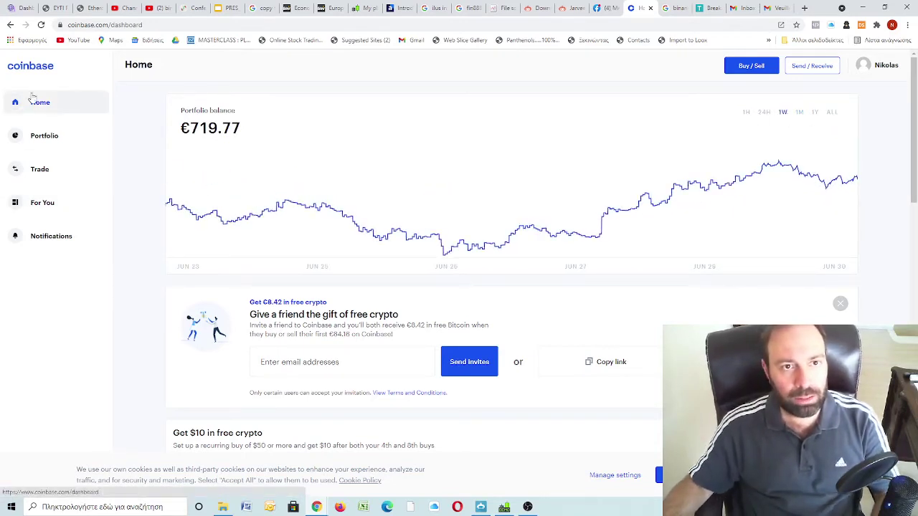
Examine the home dashboard's watchlist of cryptocurrencies from Bitcoin to Compound, including prices, changes and market caps.
scroll(282, 176, down, 3)
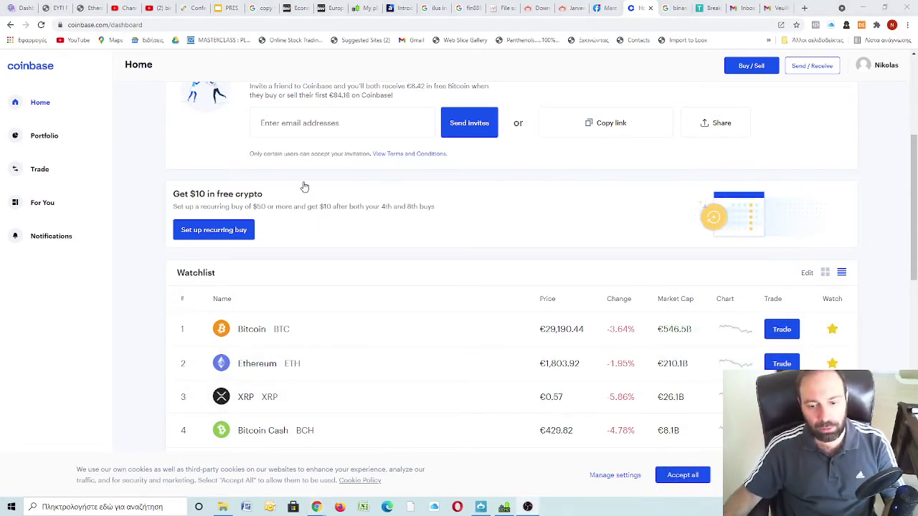
scroll(302, 186, down, 2)
scroll(304, 187, up, 5)
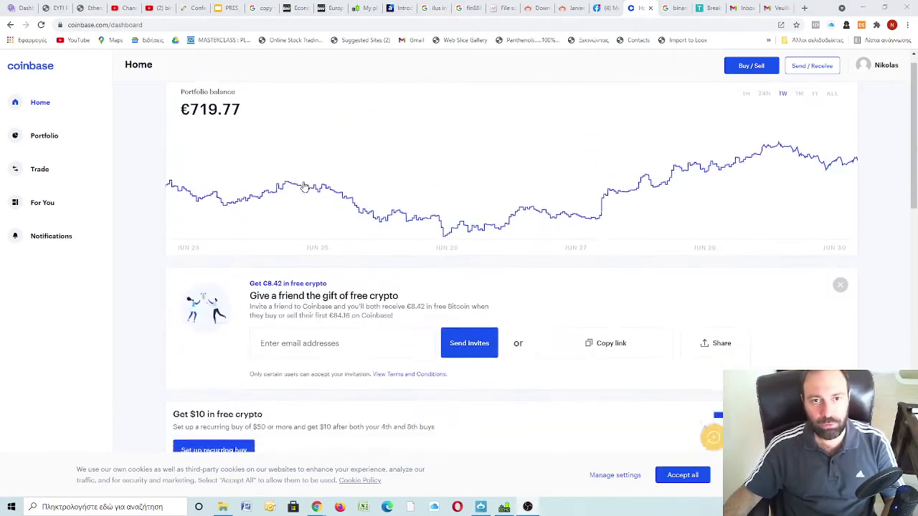
scroll(304, 187, down, 3)
scroll(304, 186, down, 3)
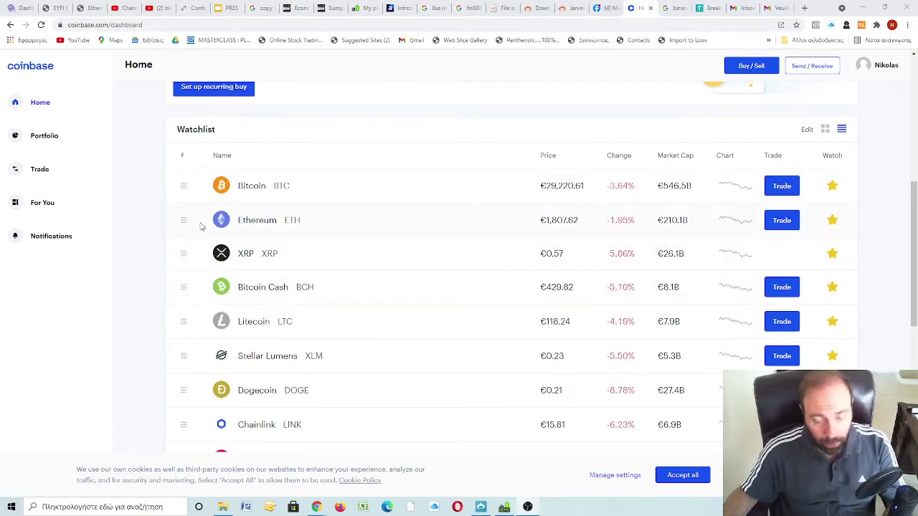
scroll(153, 204, down, 2)
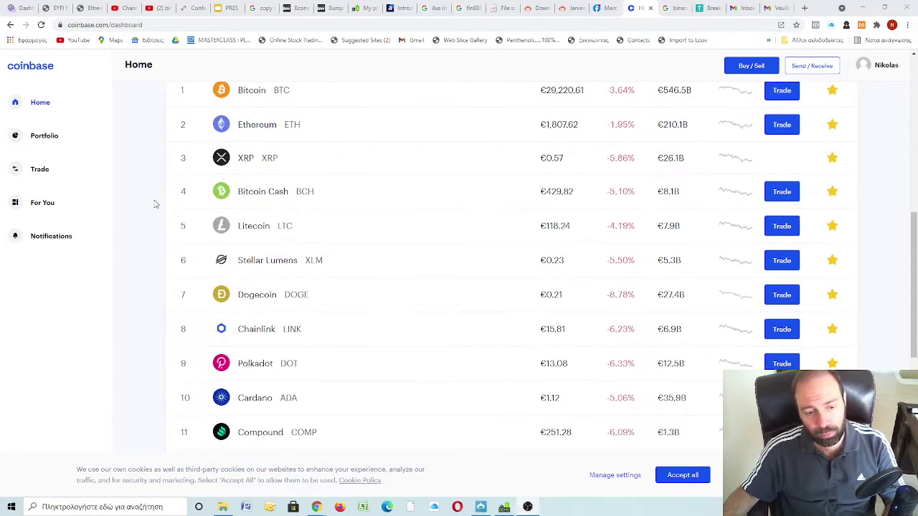
scroll(153, 204, down, 1)
scroll(153, 204, up, 3)
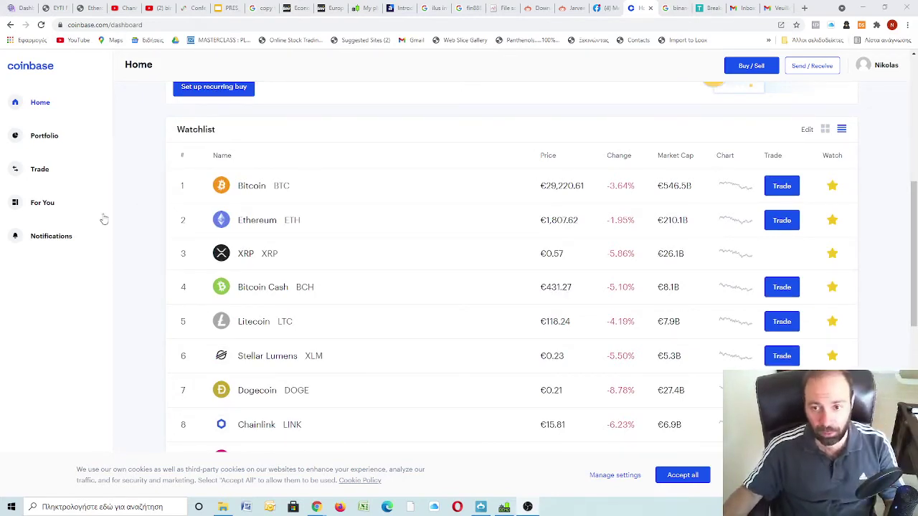
scroll(146, 189, down, 2)
scroll(147, 189, up, 2)
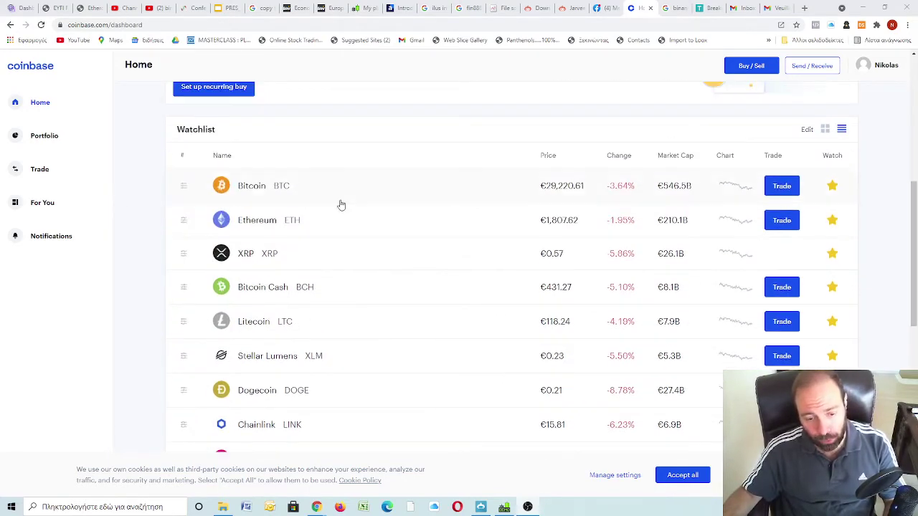
scroll(253, 169, down, 2)
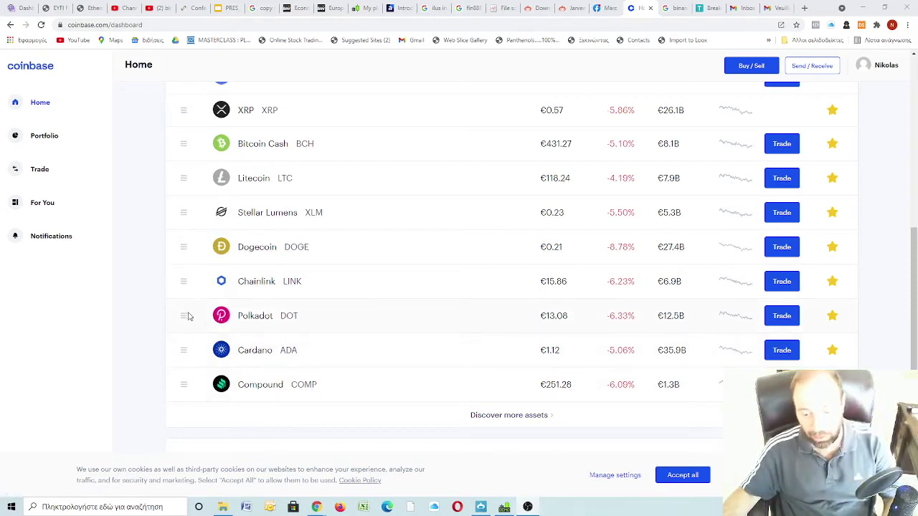
scroll(209, 255, up, 3)
scroll(208, 255, up, 3)
scroll(209, 255, down, 5)
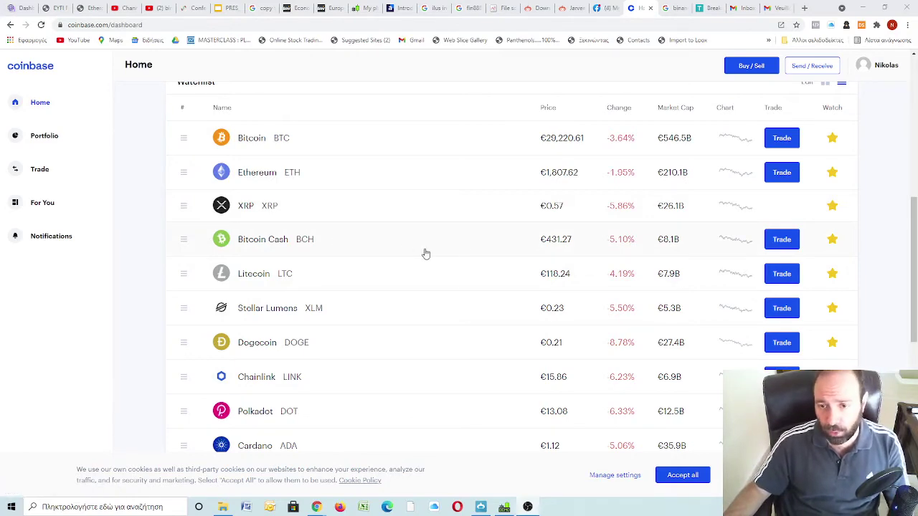
scroll(161, 191, up, 3)
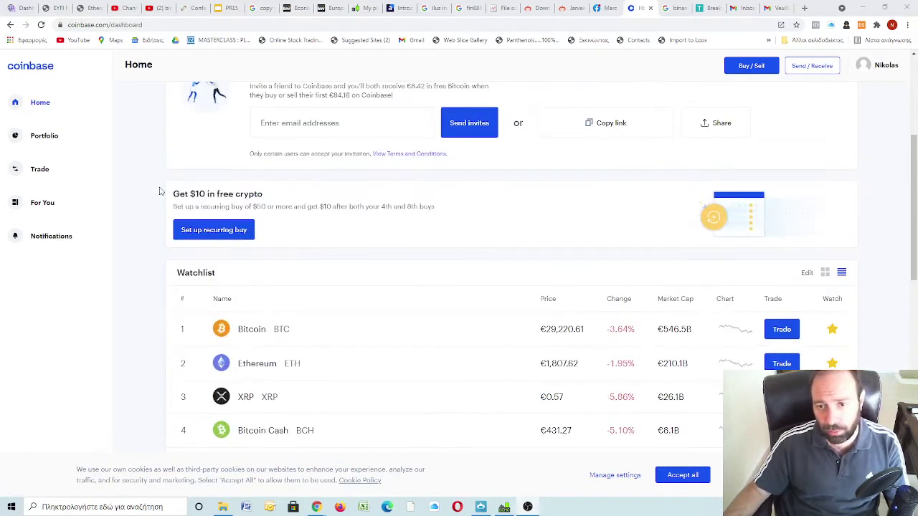
scroll(160, 192, down, 2)
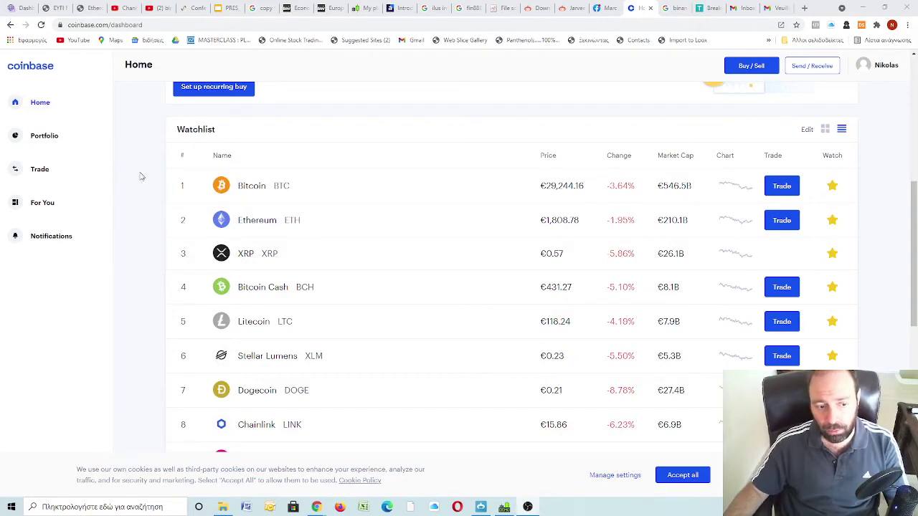
scroll(136, 211, down, 1)
scroll(136, 210, up, 2)
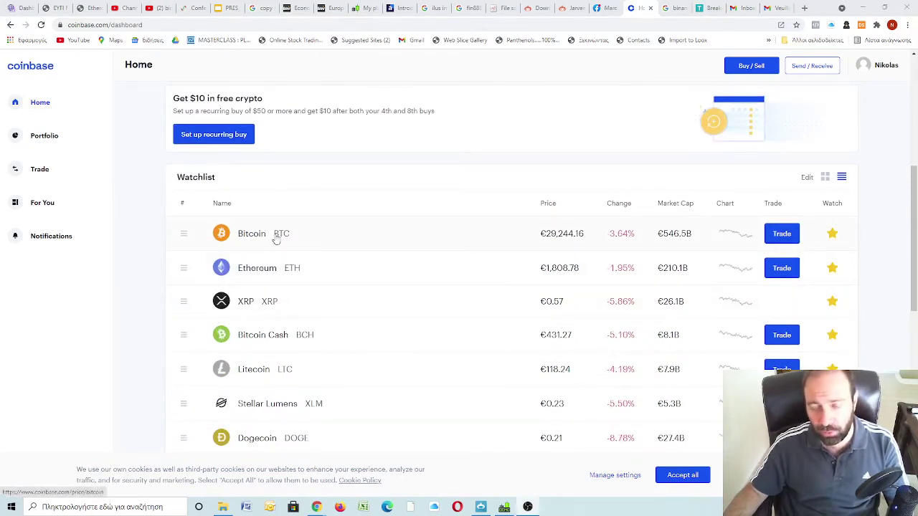
Open the trade form for Bitcoin from the watchlist, look at its Convert options and return to Buy.
click(782, 234)
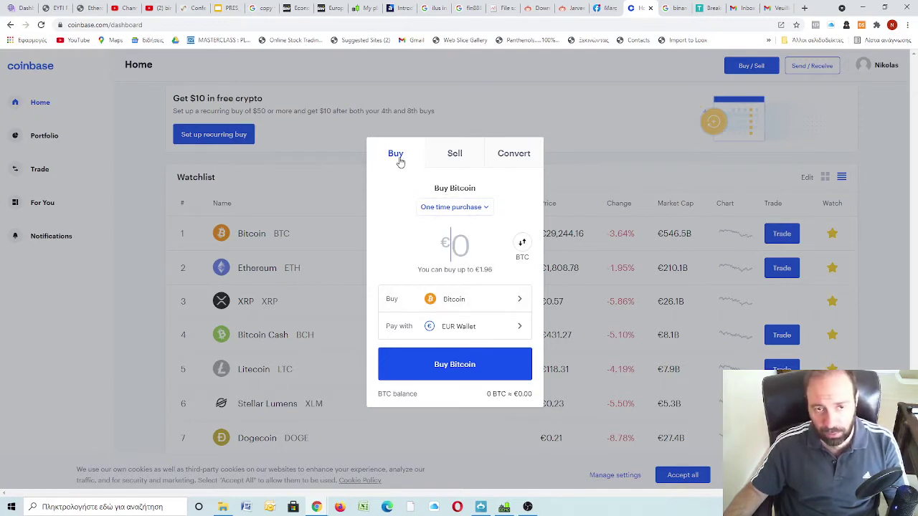
click(506, 158)
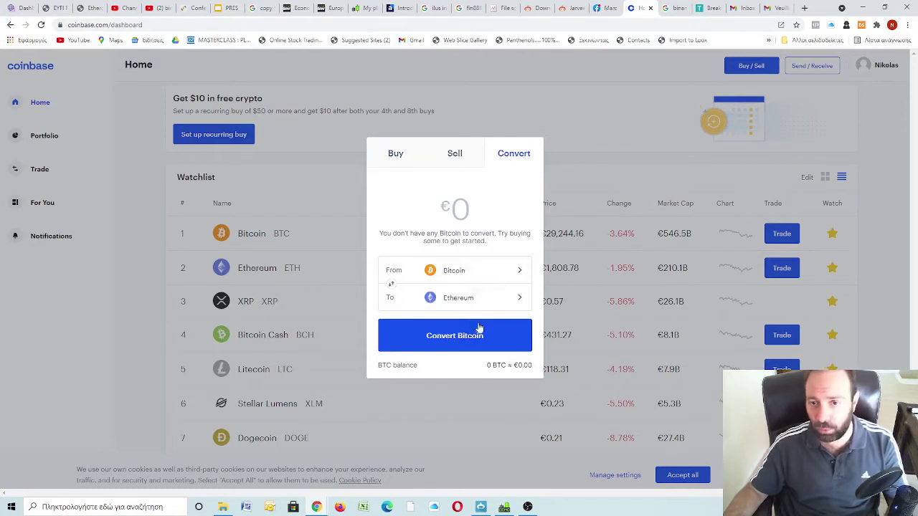
click(400, 155)
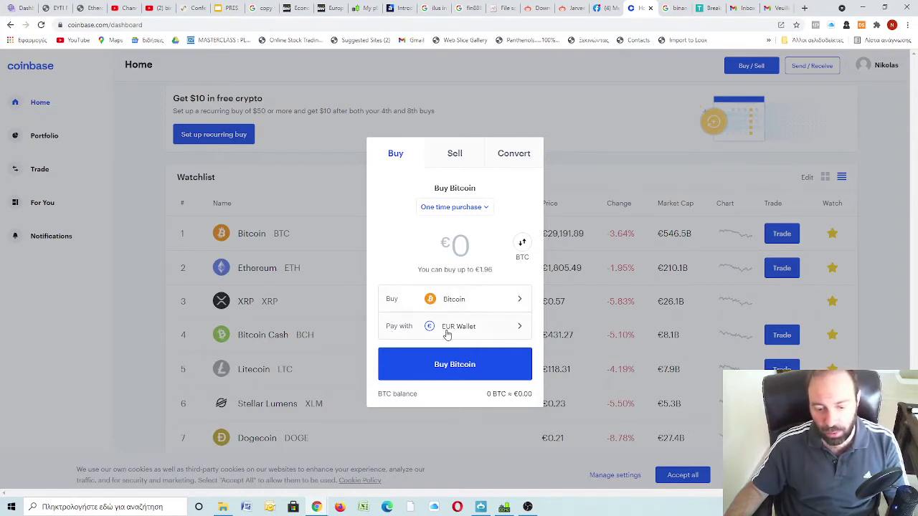
Review the payment sources for the Bitcoin purchase, keep EUR Wallet, and view the form for linking a credit/debit card.
click(498, 335)
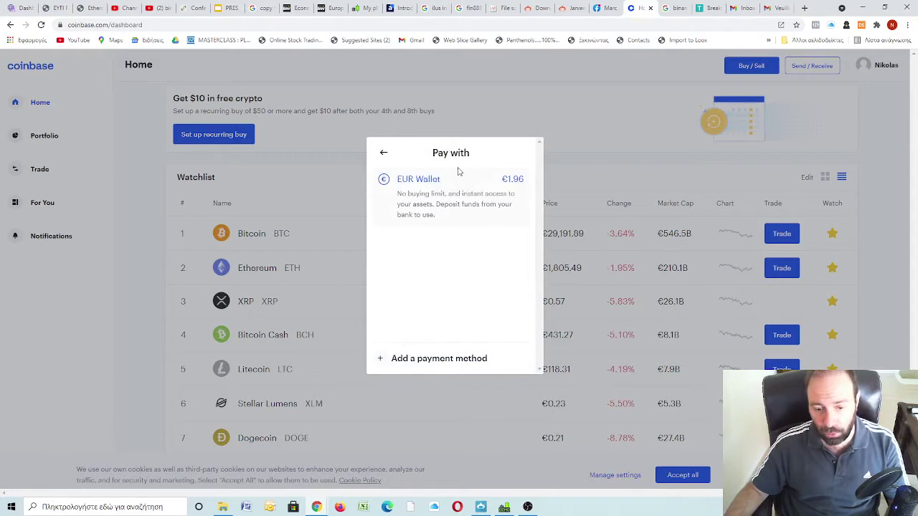
click(512, 185)
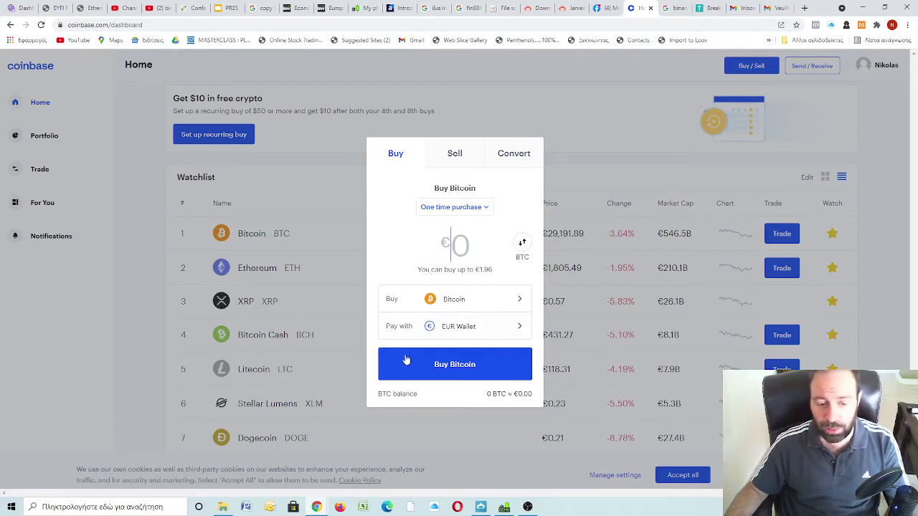
click(466, 335)
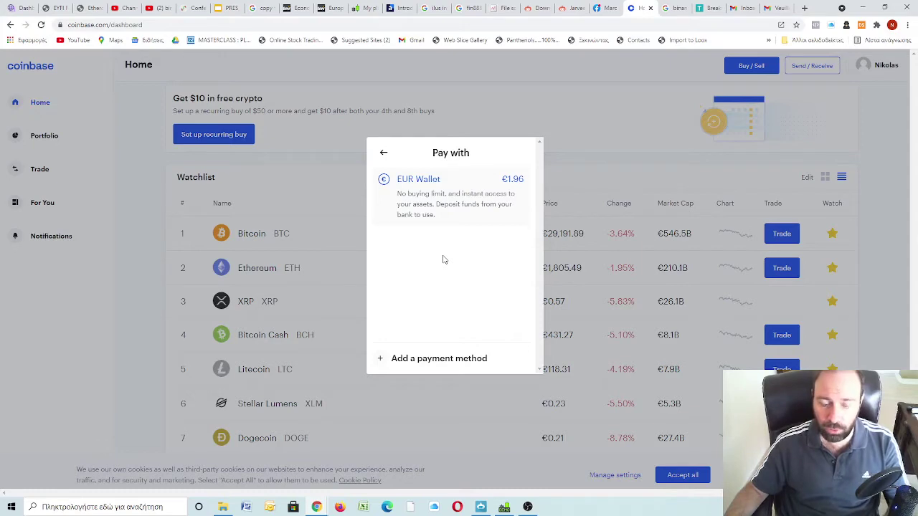
click(433, 361)
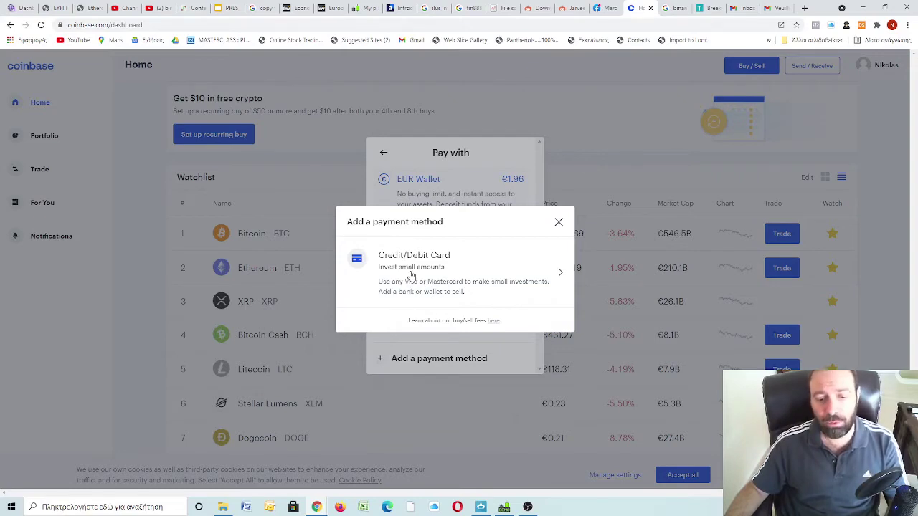
click(411, 275)
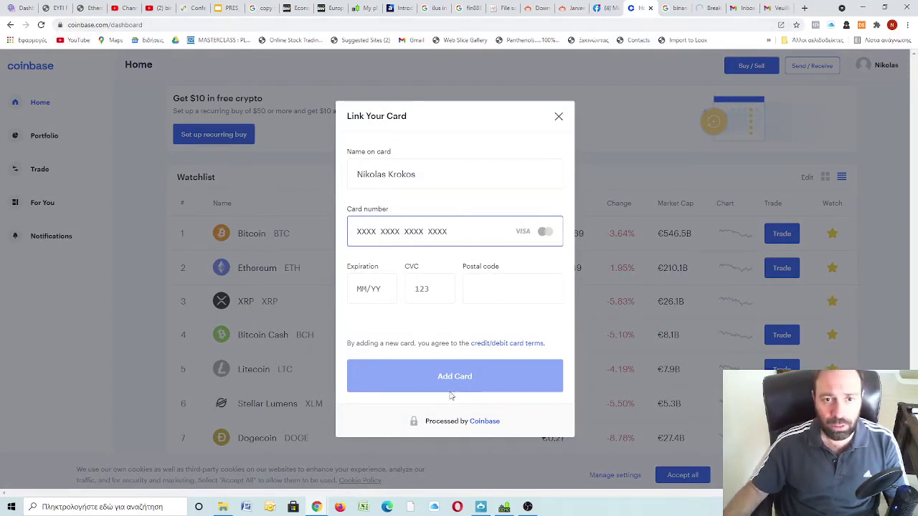
click(558, 116)
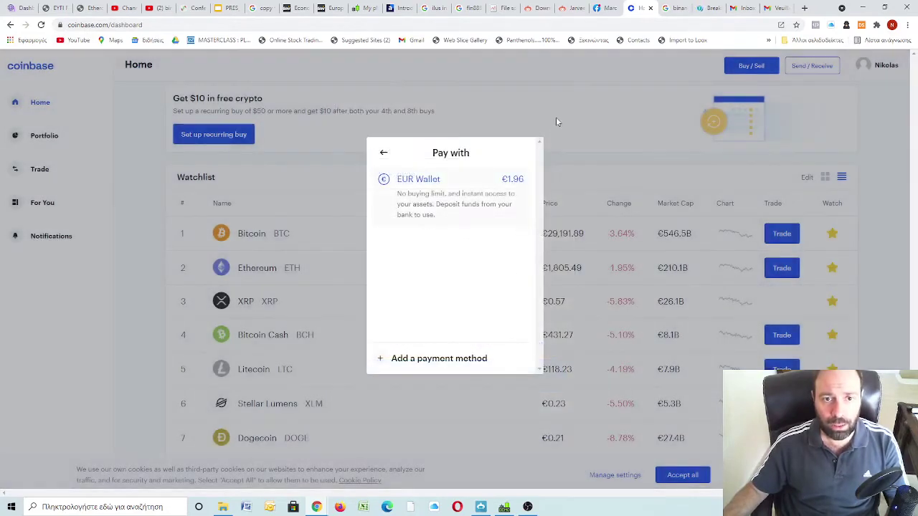
click(383, 153)
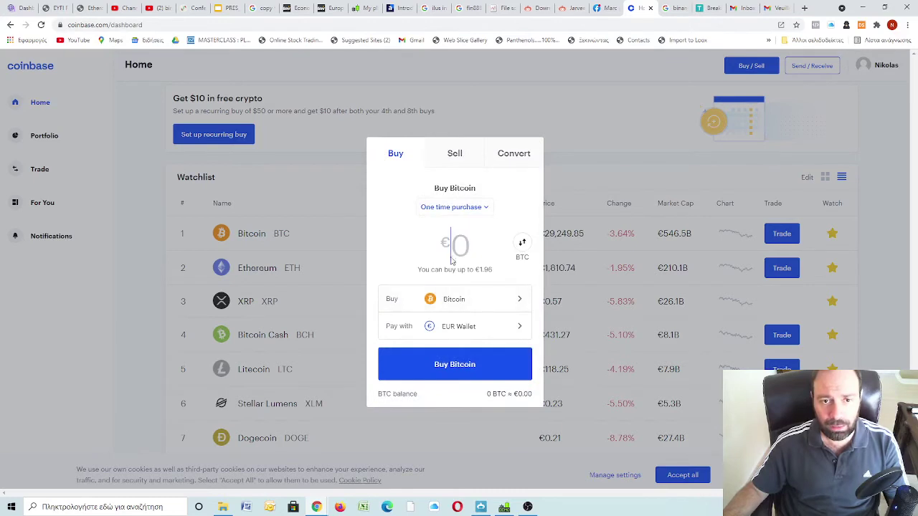
Set the amount of the one-time Bitcoin purchase to €100.
text(1)
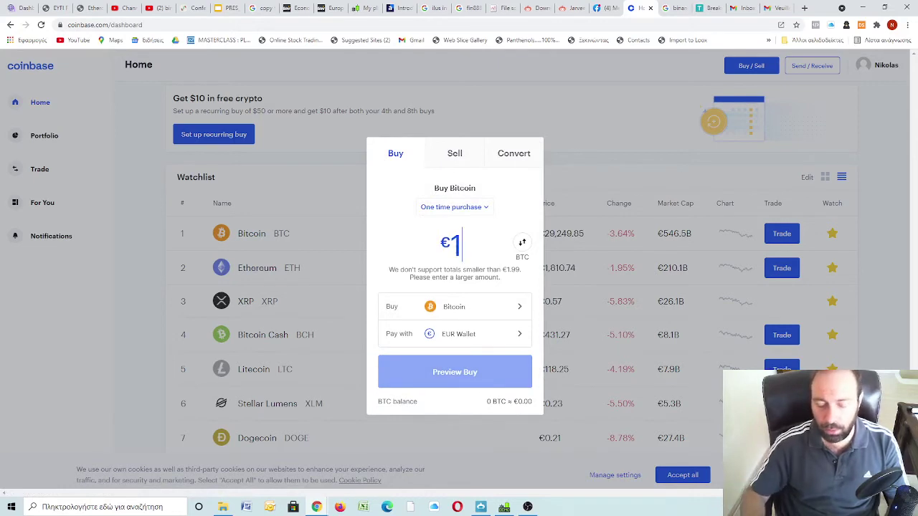
key(BackSpace)
text(1000)
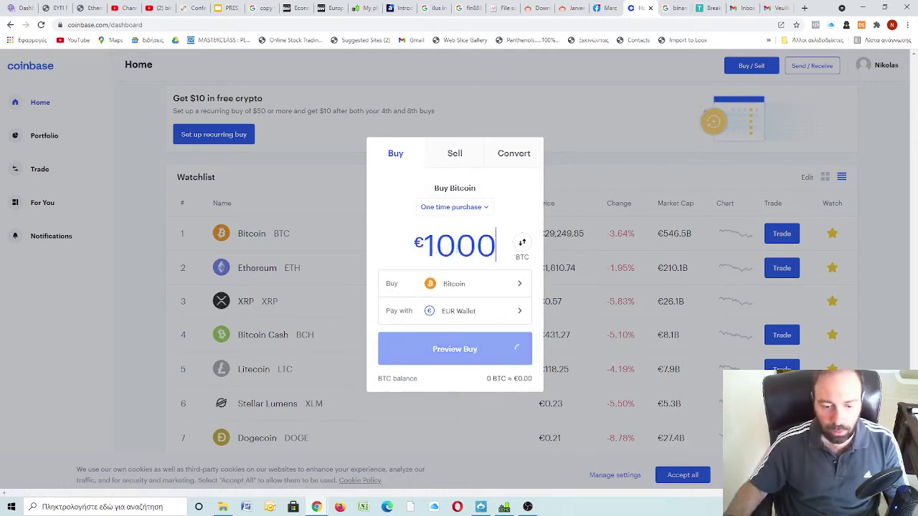
key(BackSpace)
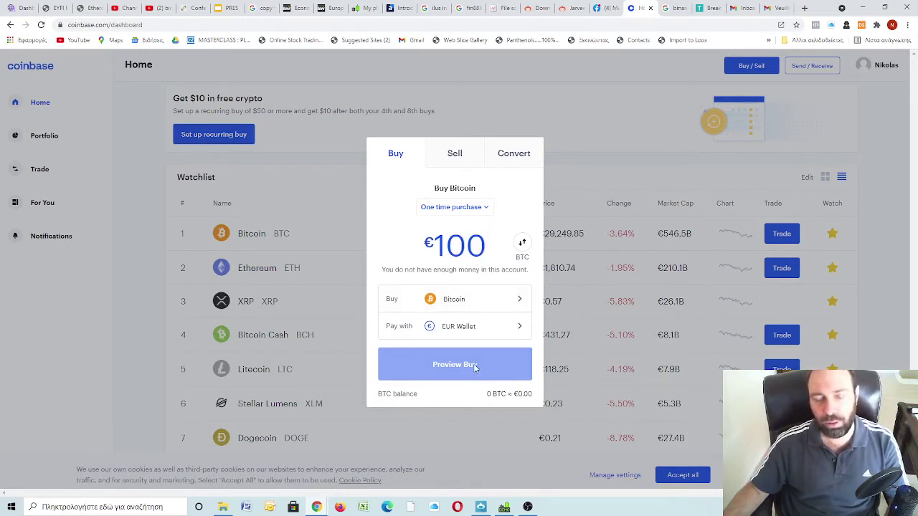
Switch the trade form to Sell, choose Ethereum as the asset, and check the available deposit destinations.
click(452, 152)
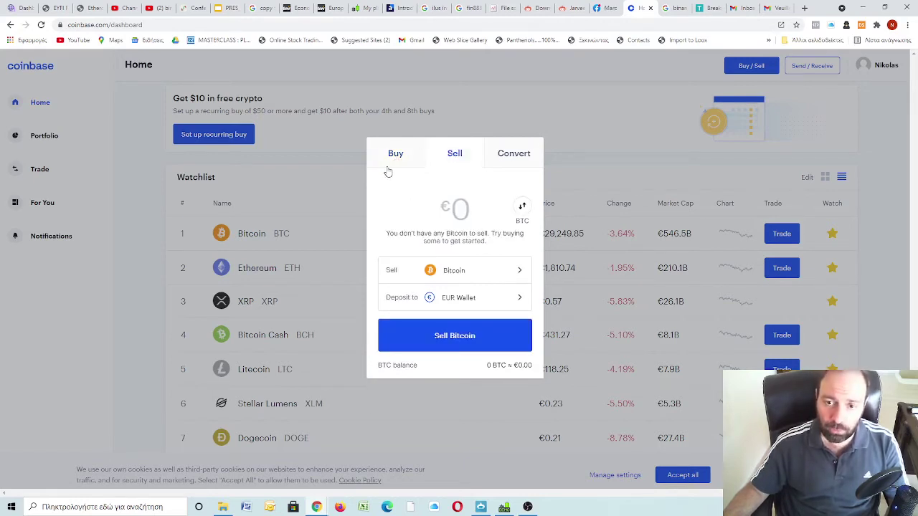
click(505, 271)
click(425, 203)
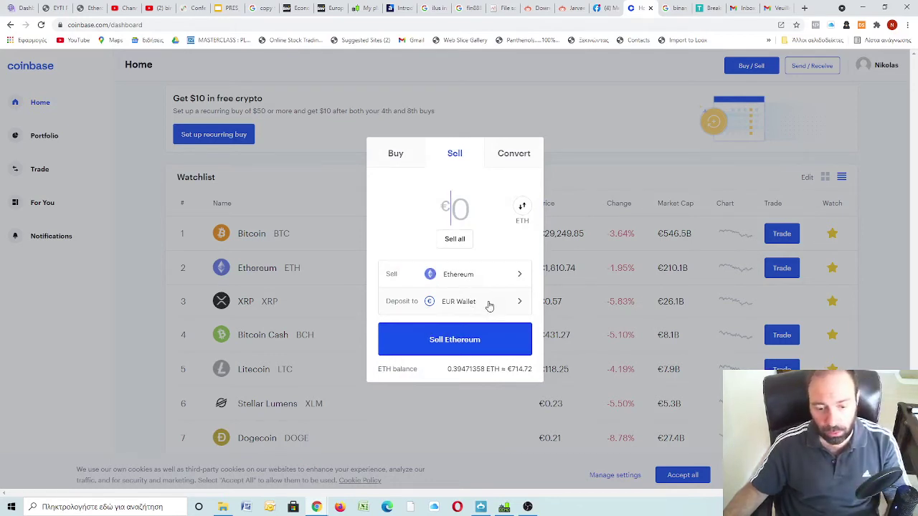
click(497, 306)
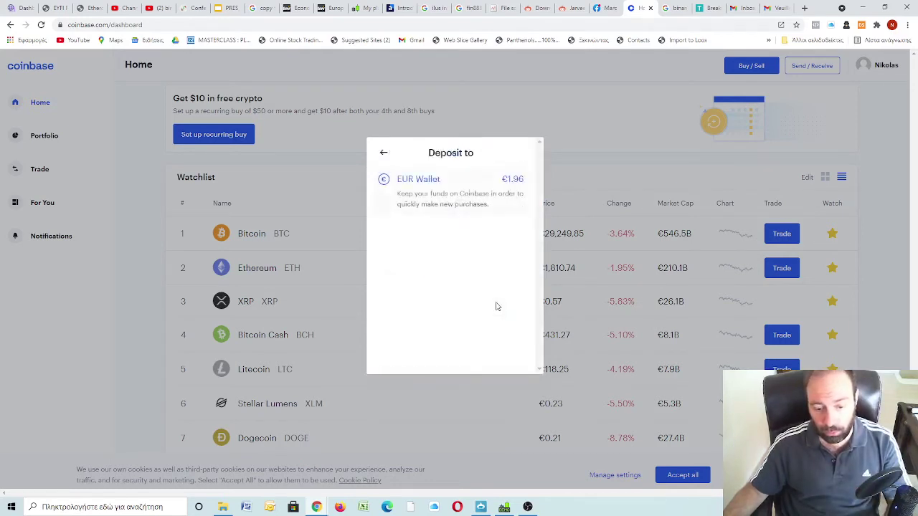
click(384, 153)
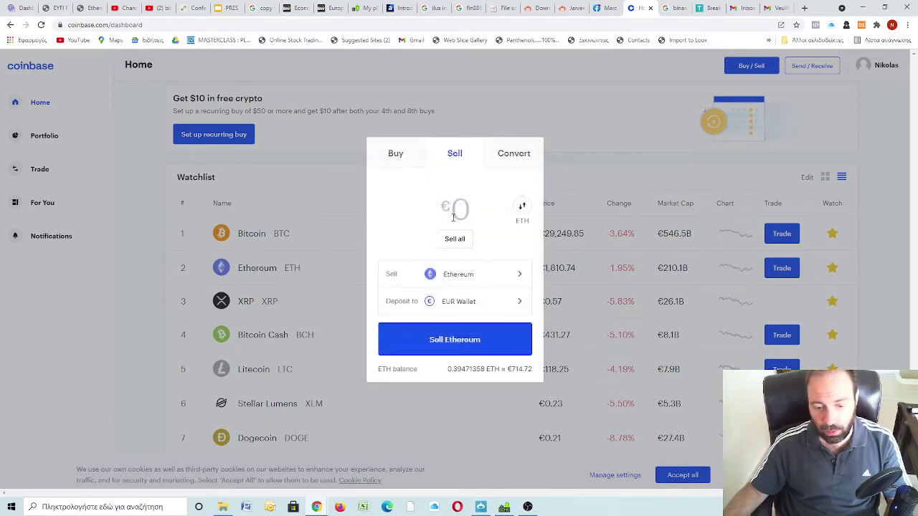
Set the Ethereum sale amount to €500, preview the order, and return to the sell form without placing it.
click(453, 214)
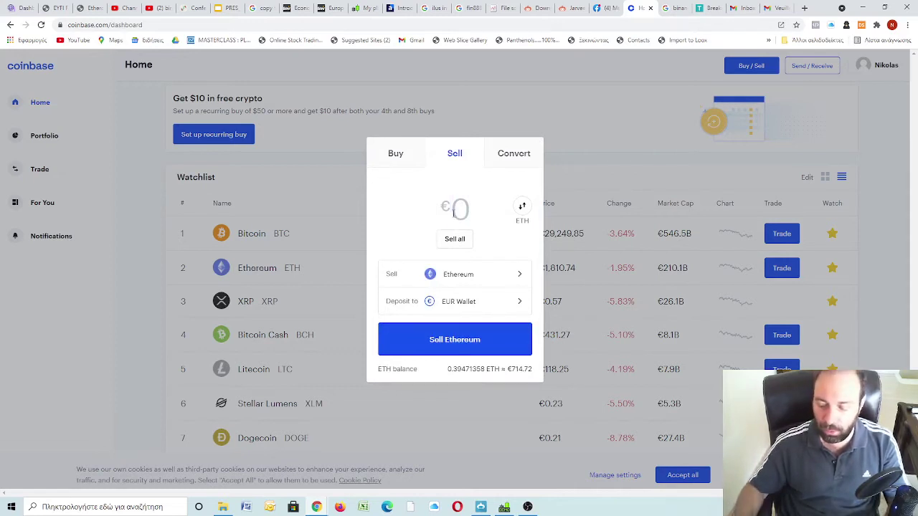
text(500)
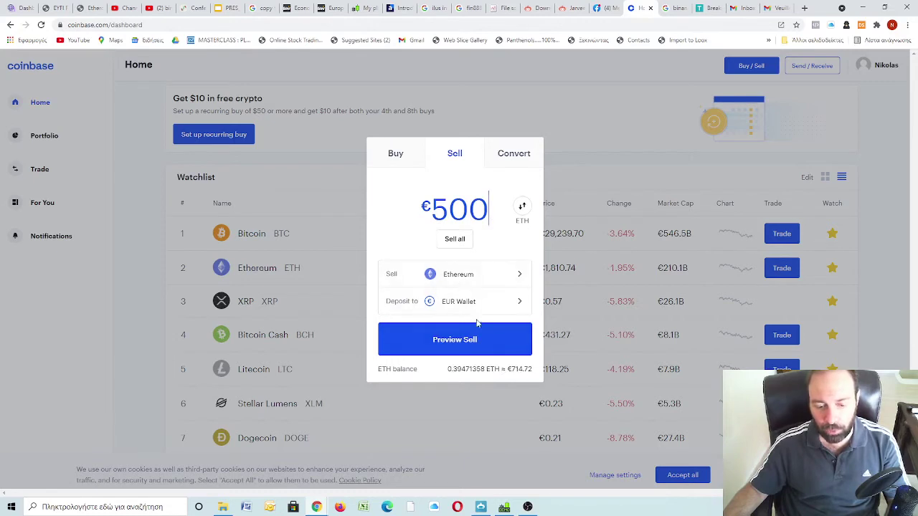
click(489, 345)
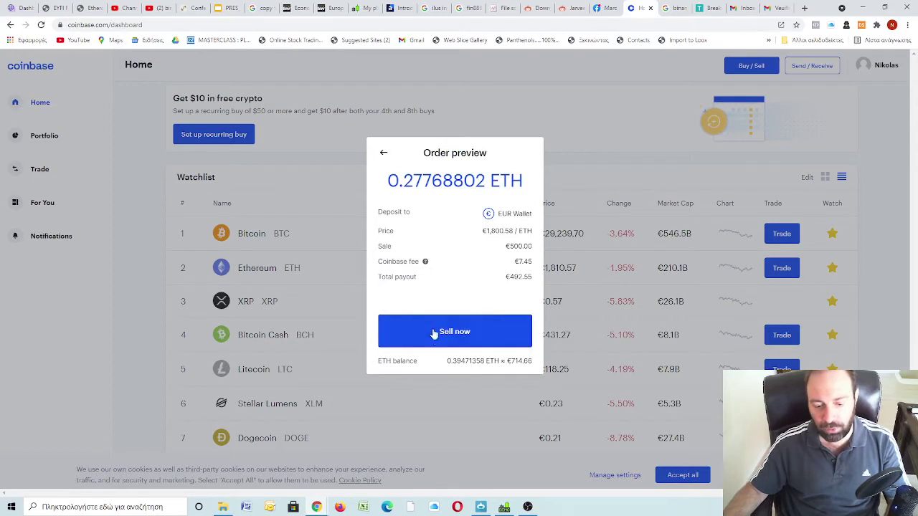
click(384, 153)
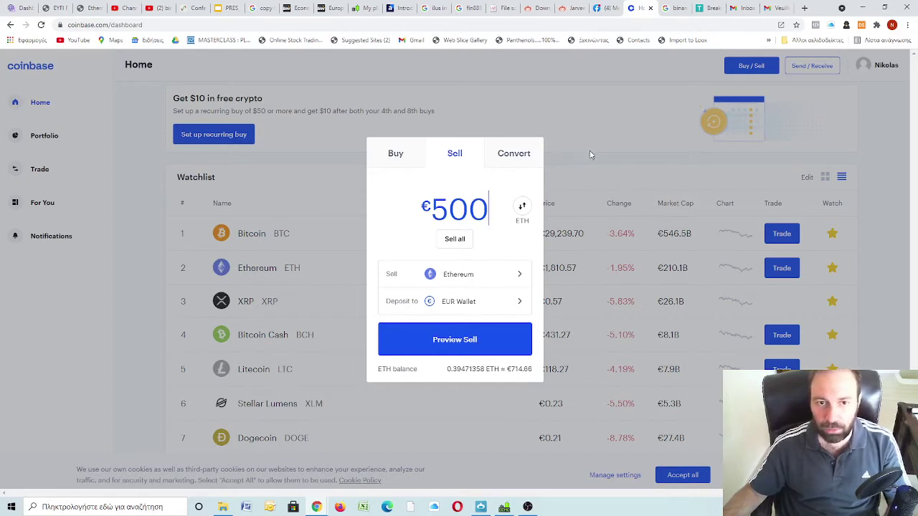
Switch the trade form to Convert and choose Ethereum as the asset to convert from.
click(413, 157)
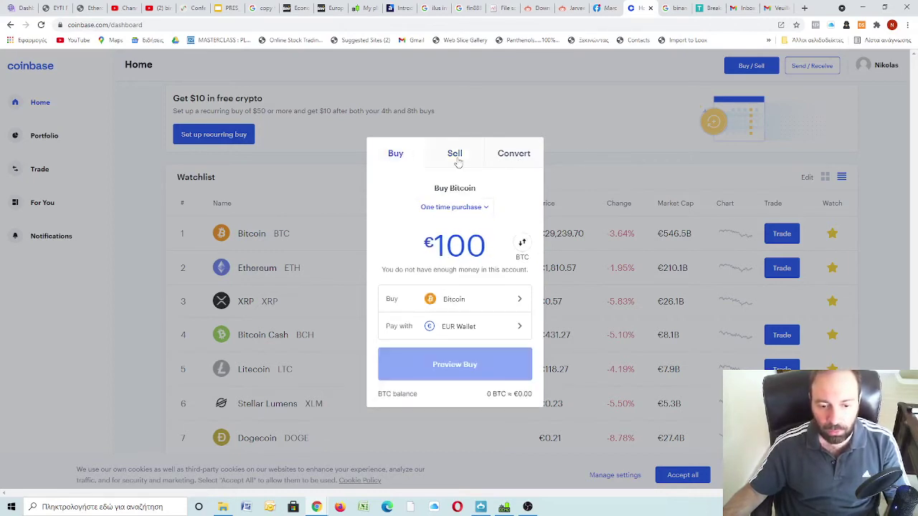
click(513, 160)
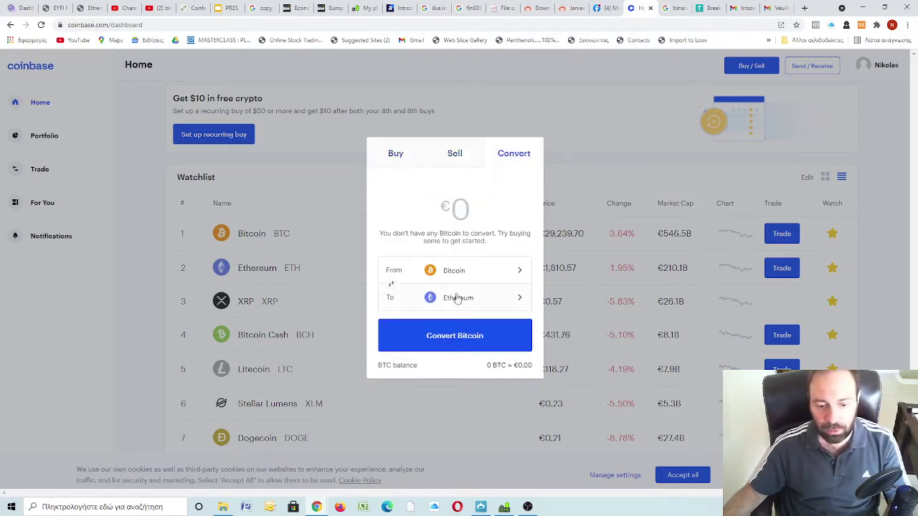
click(480, 273)
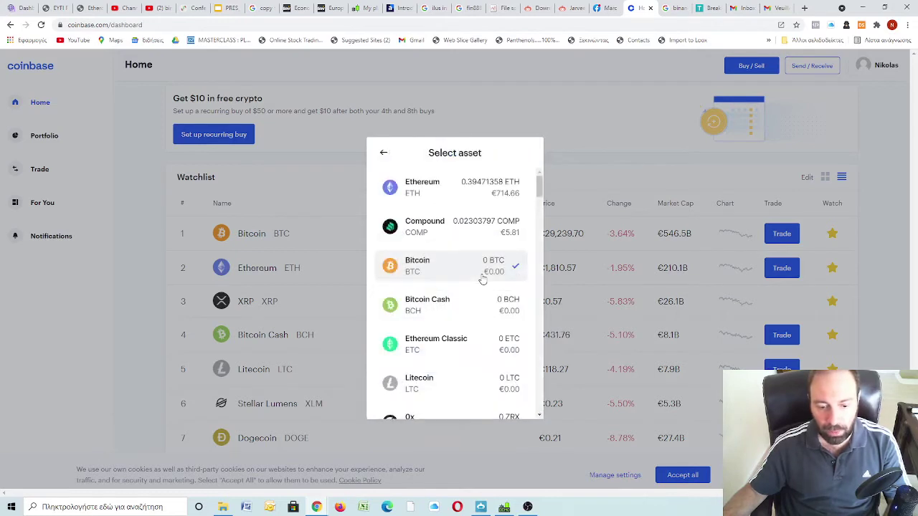
click(466, 188)
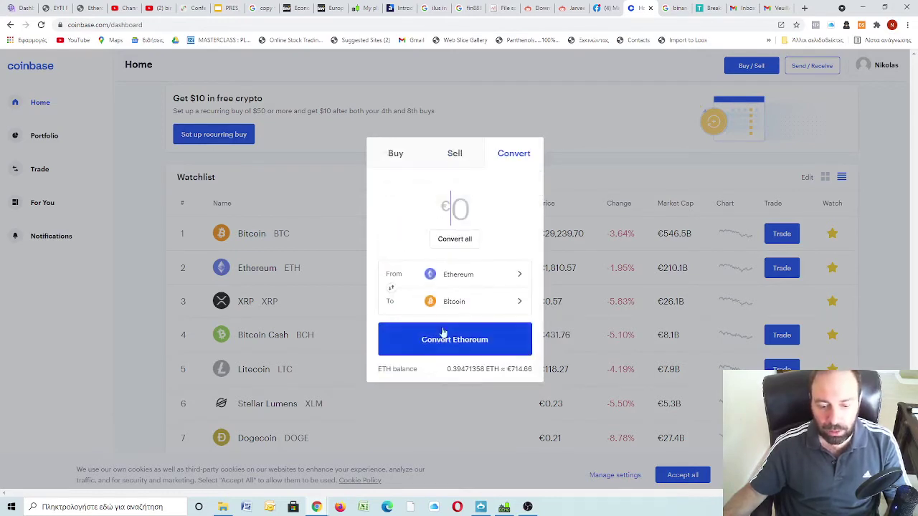
Choose Dogecoin as the asset to receive in the conversion.
click(464, 305)
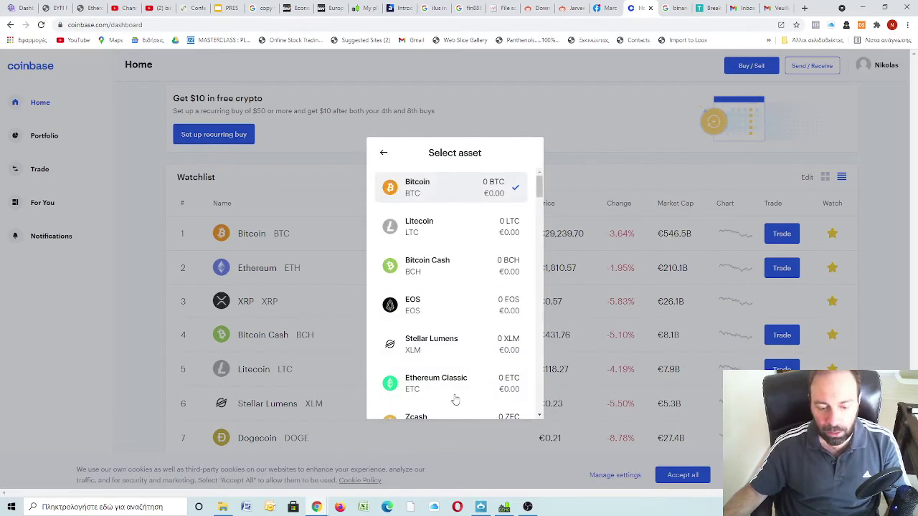
scroll(445, 382, down, 2)
scroll(445, 381, down, 9)
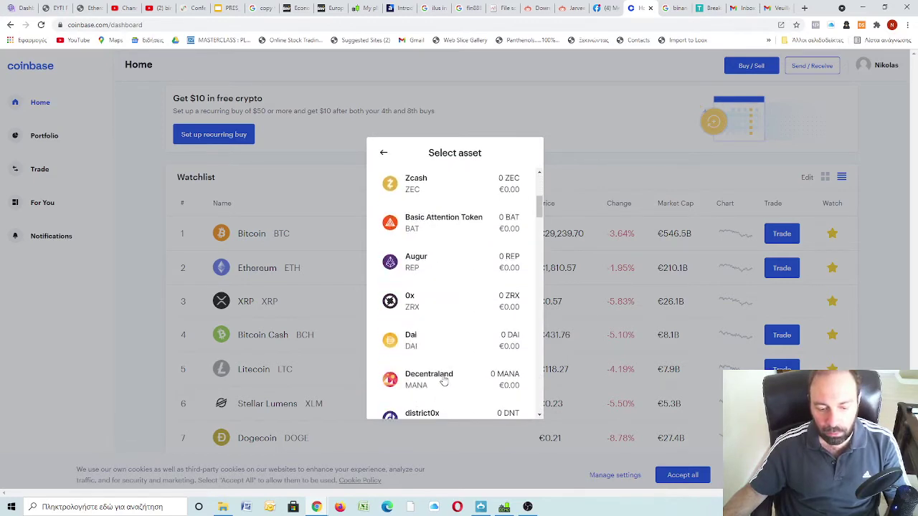
scroll(445, 377, down, 2)
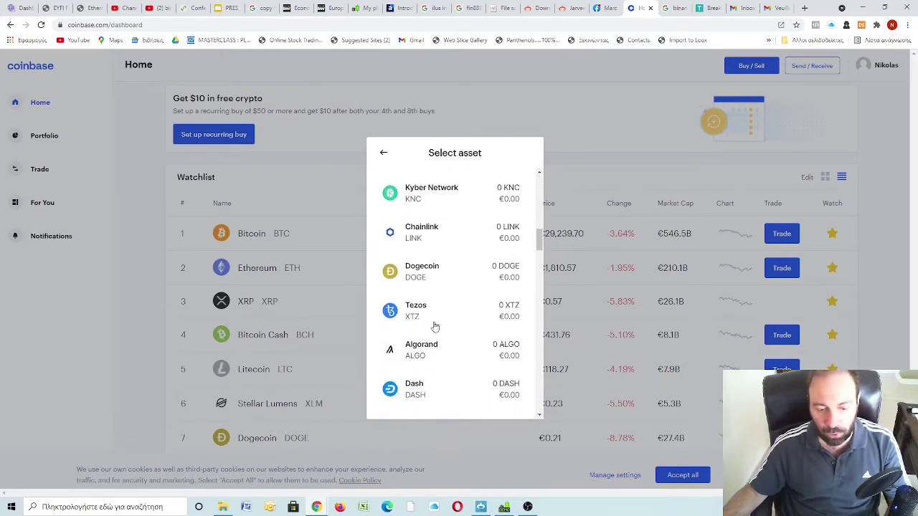
click(445, 272)
Set the Ethereum-to-Dogecoin conversion amount to €500, preview the order, and close the form without converting.
click(452, 208)
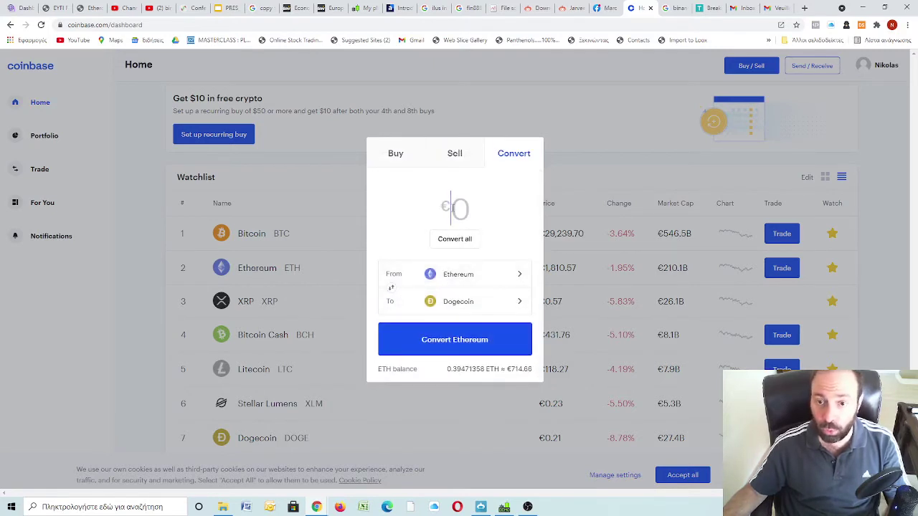
text(500)
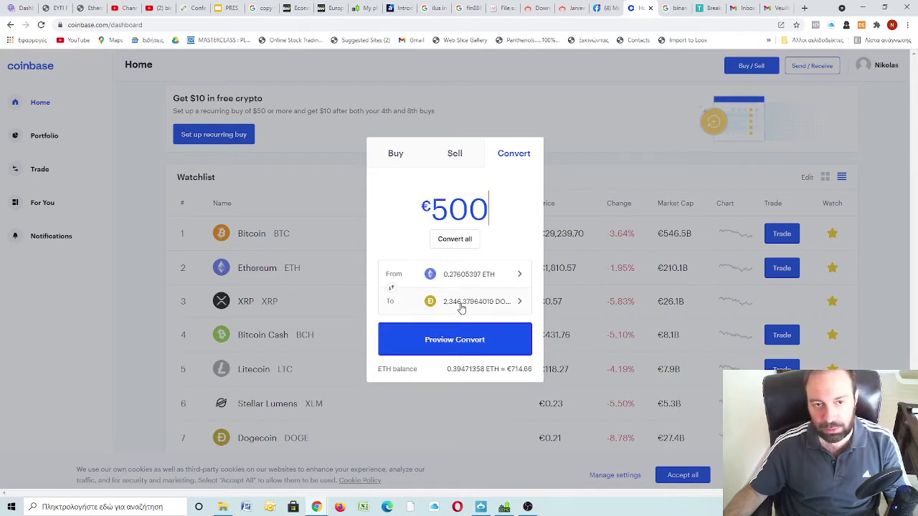
click(472, 347)
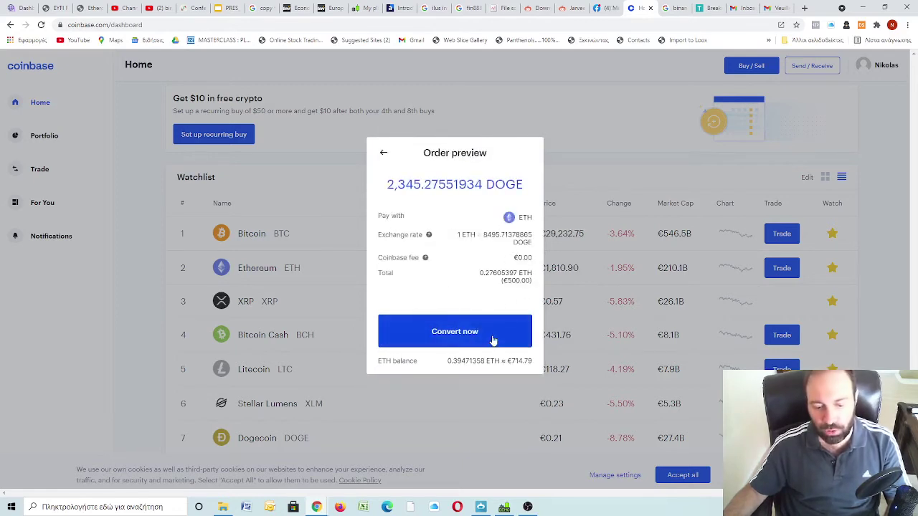
click(386, 156)
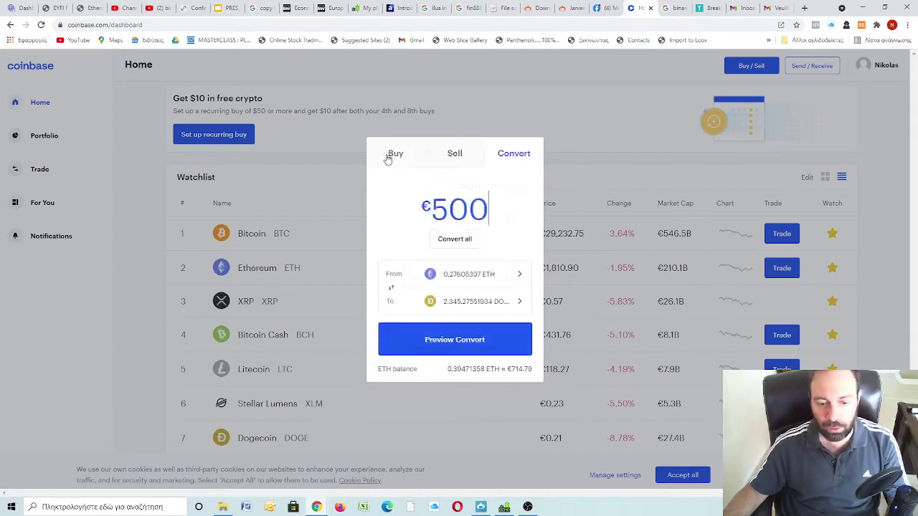
click(560, 122)
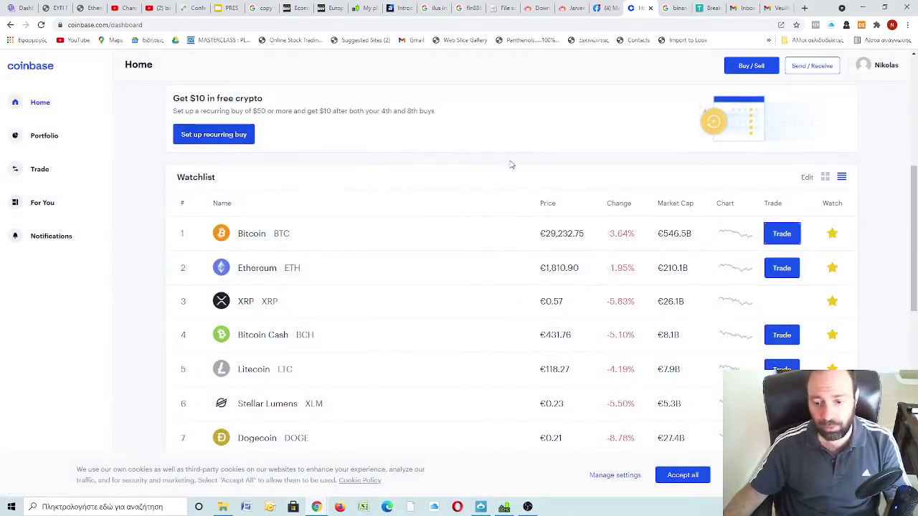
Look through the watchlist, open the page for discovering more assets, and dismiss its welcome message.
scroll(505, 167, up, 1)
scroll(504, 167, up, 3)
scroll(504, 167, down, 3)
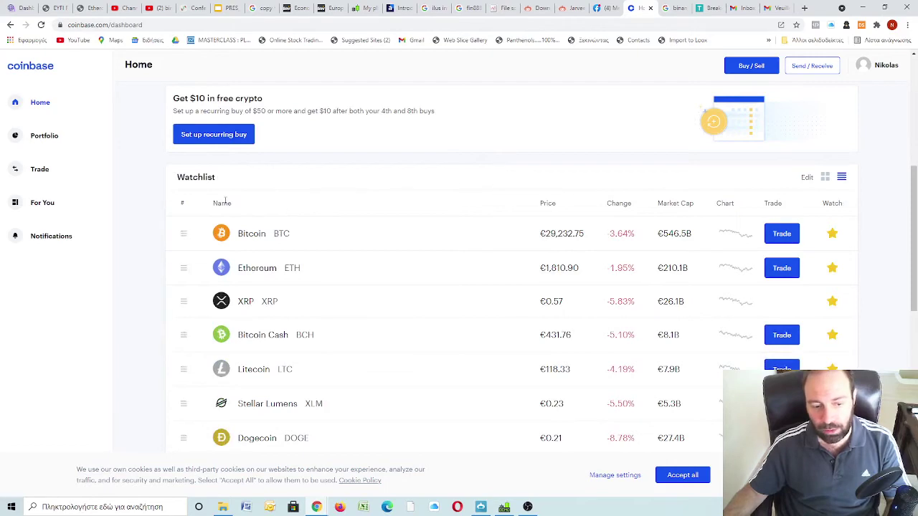
scroll(447, 203, down, 3)
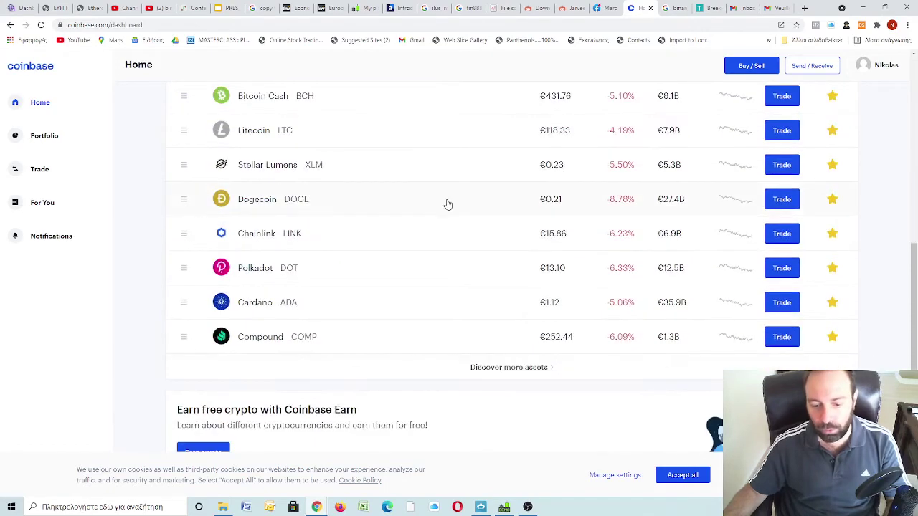
scroll(445, 307, up, 1)
scroll(471, 371, down, 3)
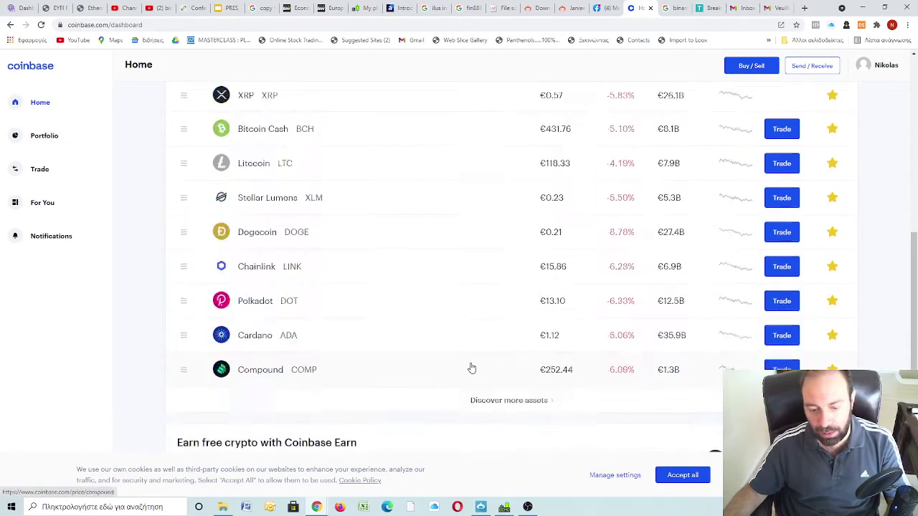
click(502, 271)
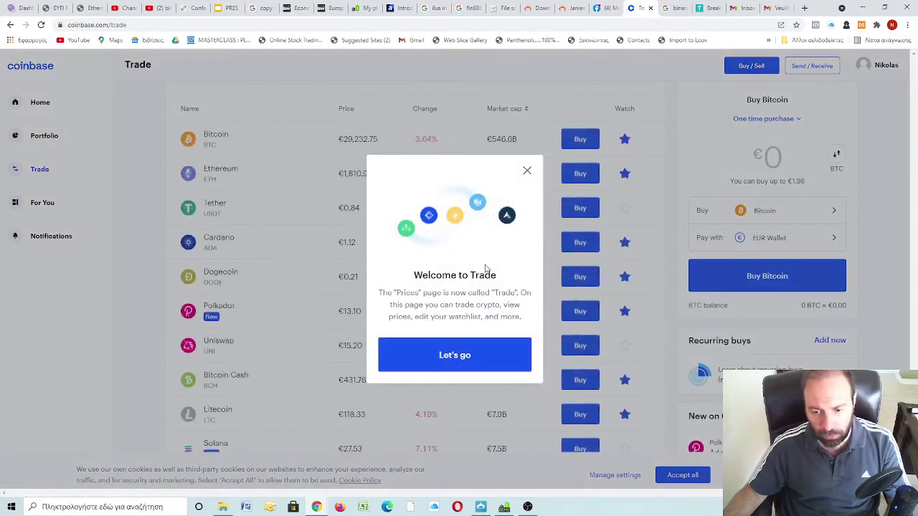
click(526, 172)
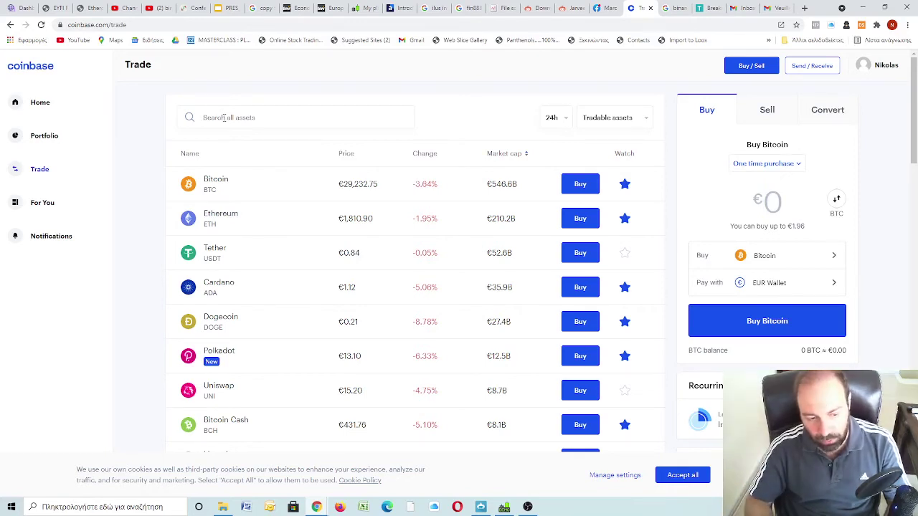
Search the tradable assets for "cardano", look over the matches, and clear the search.
text(carda)
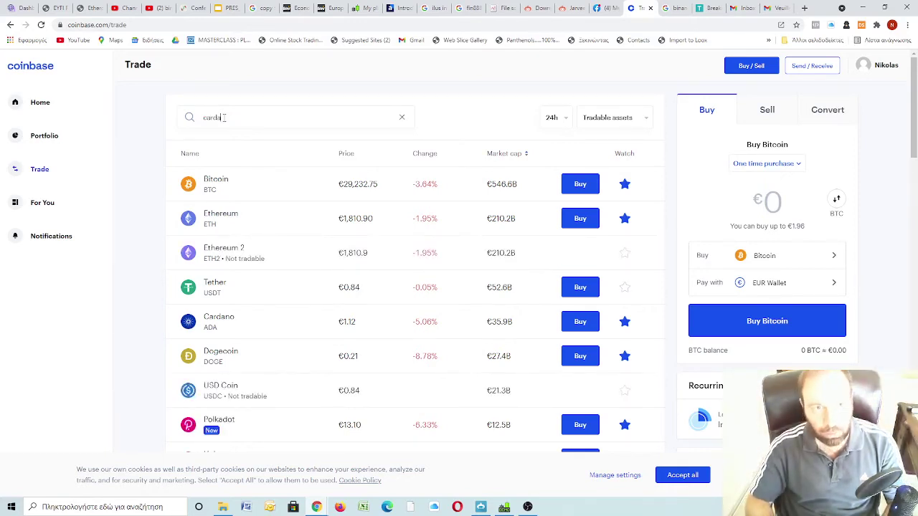
text(no)
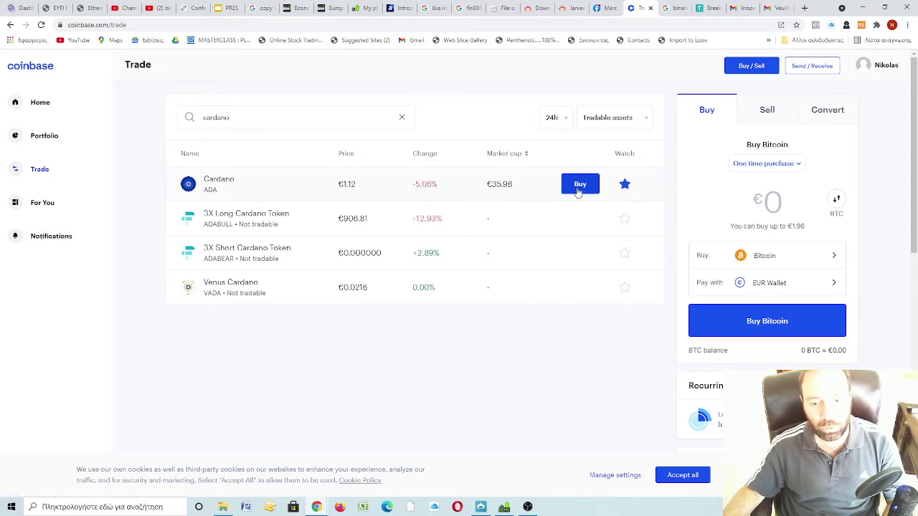
click(402, 118)
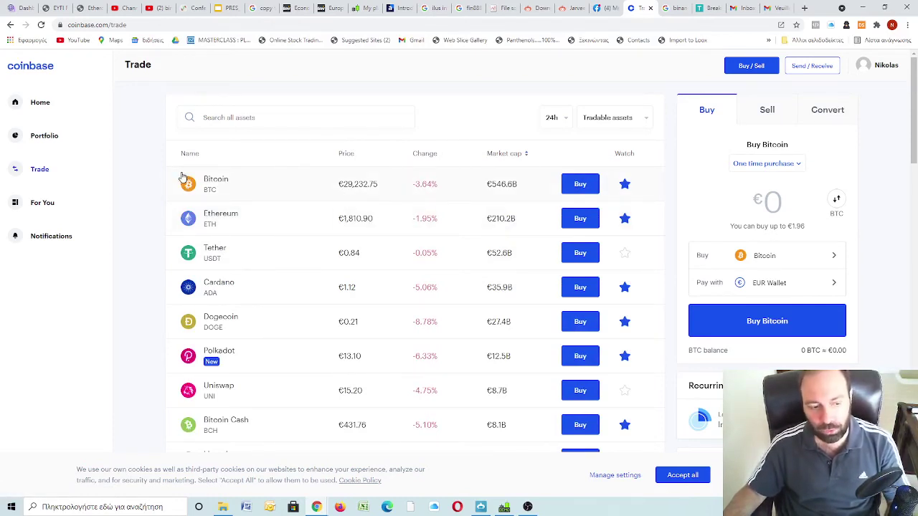
Open the portfolio and review its balance chart, asset holdings, allocations, and recent transactions.
click(60, 147)
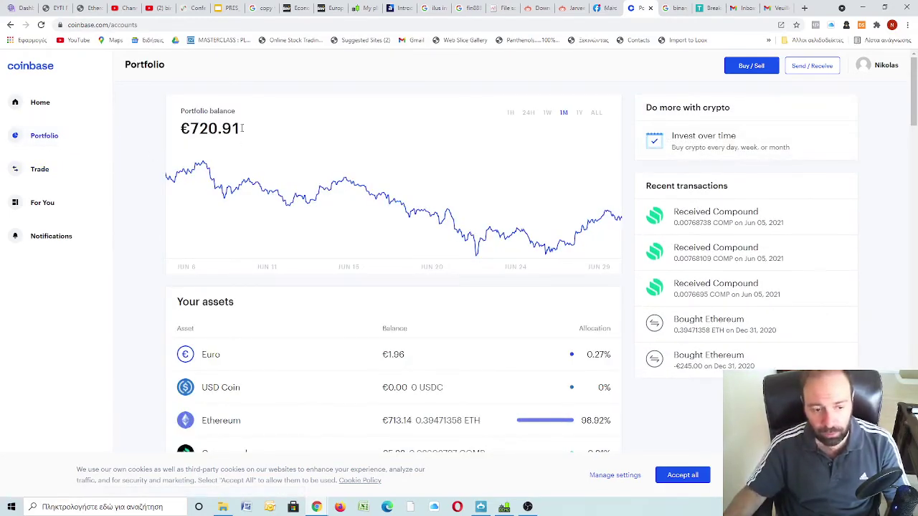
scroll(155, 136, down, 2)
scroll(155, 135, up, 2)
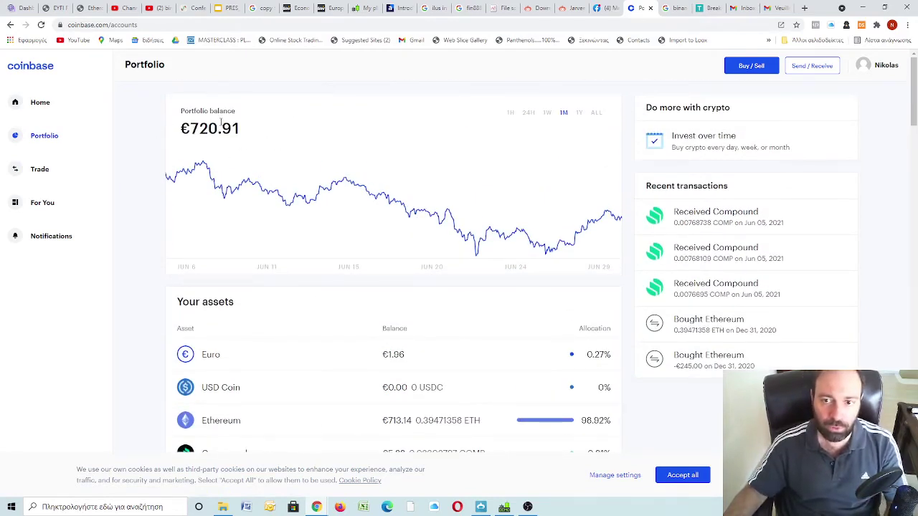
scroll(173, 230, down, 3)
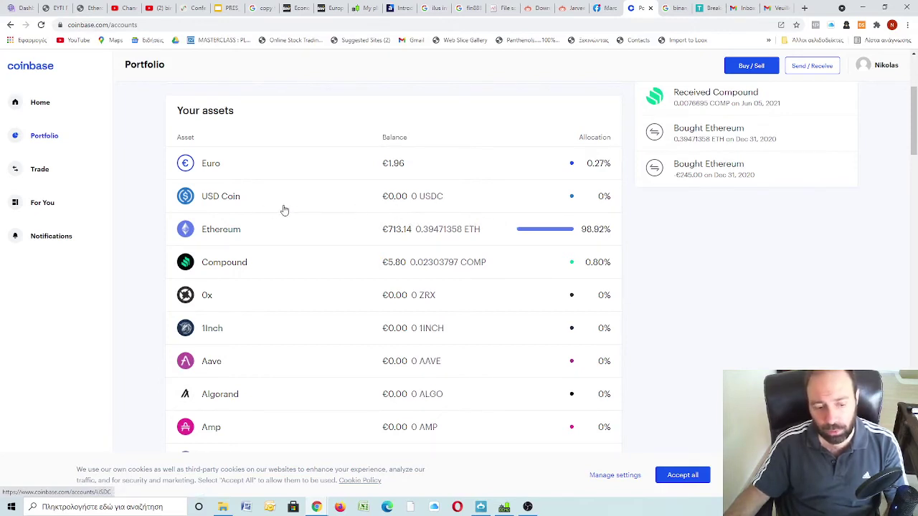
scroll(148, 189, down, 1)
scroll(401, 217, up, 2)
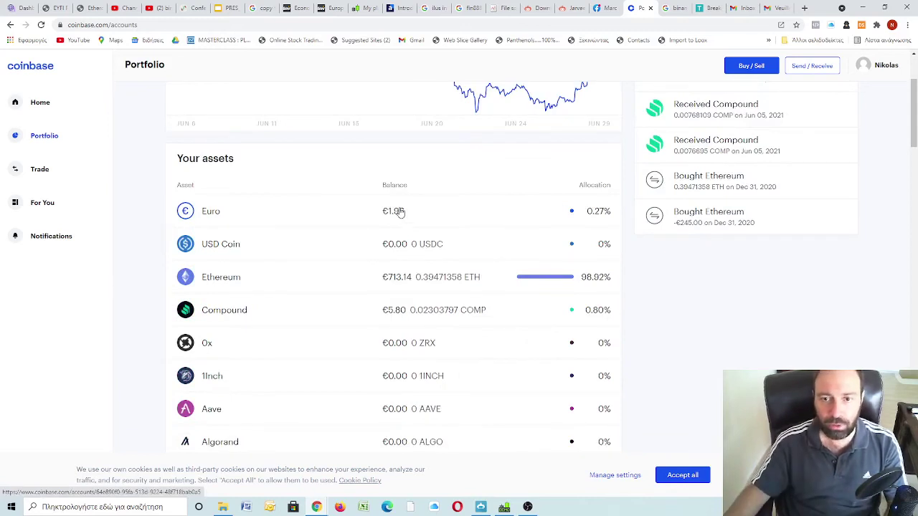
scroll(400, 213, up, 2)
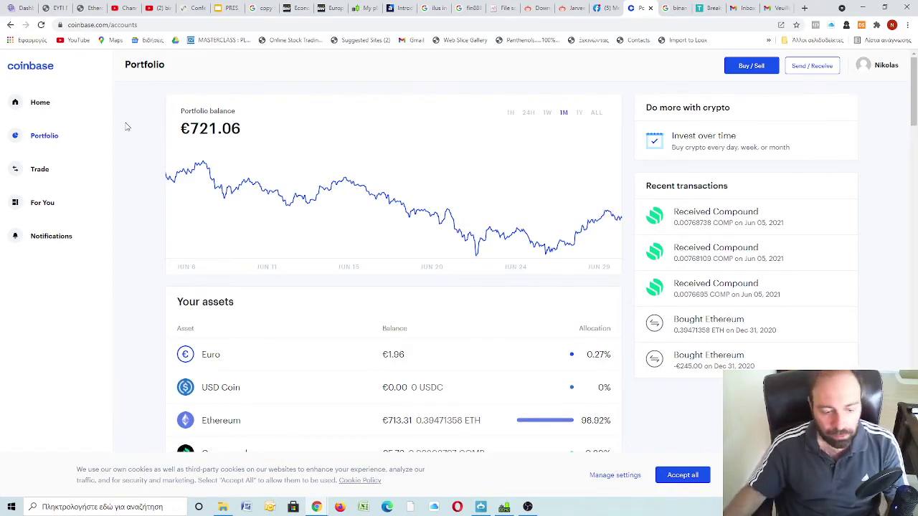
scroll(148, 237, down, 2)
scroll(150, 238, up, 2)
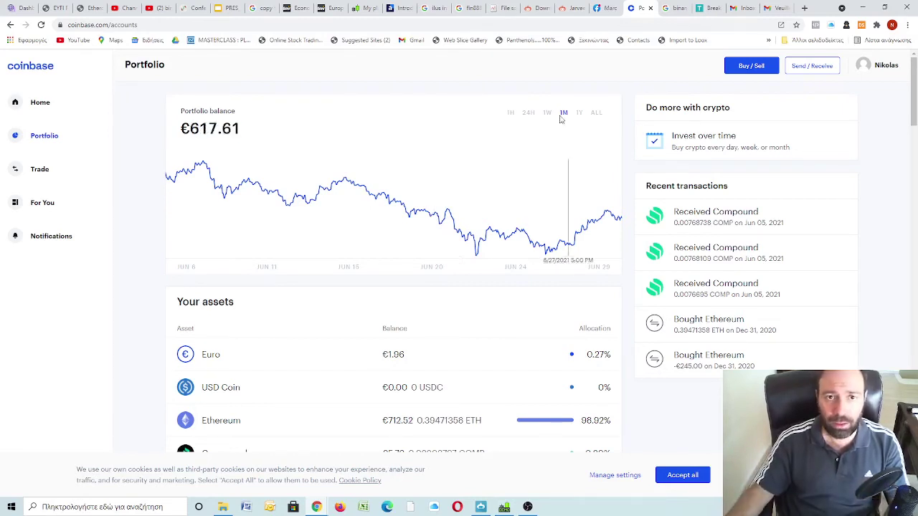
Open the form for sending crypto and set the Ethereum amount to €100.
click(818, 66)
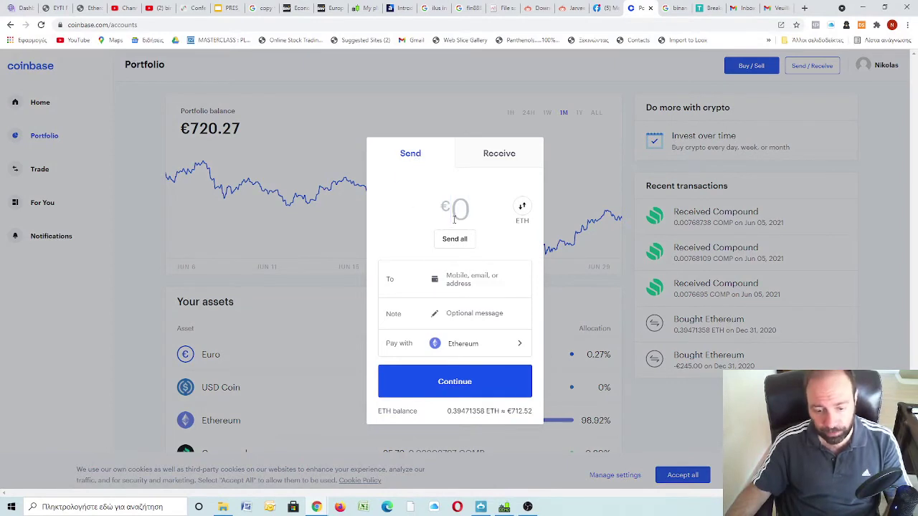
text(100)
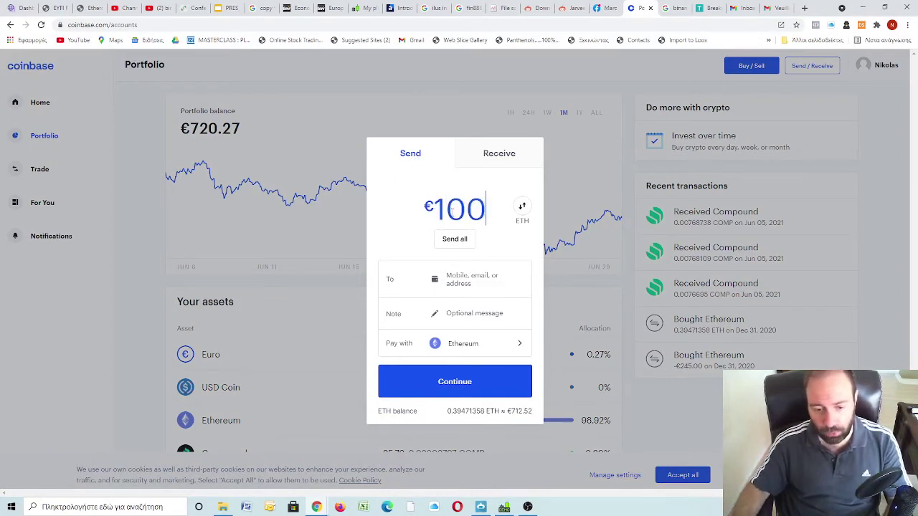
key(Return)
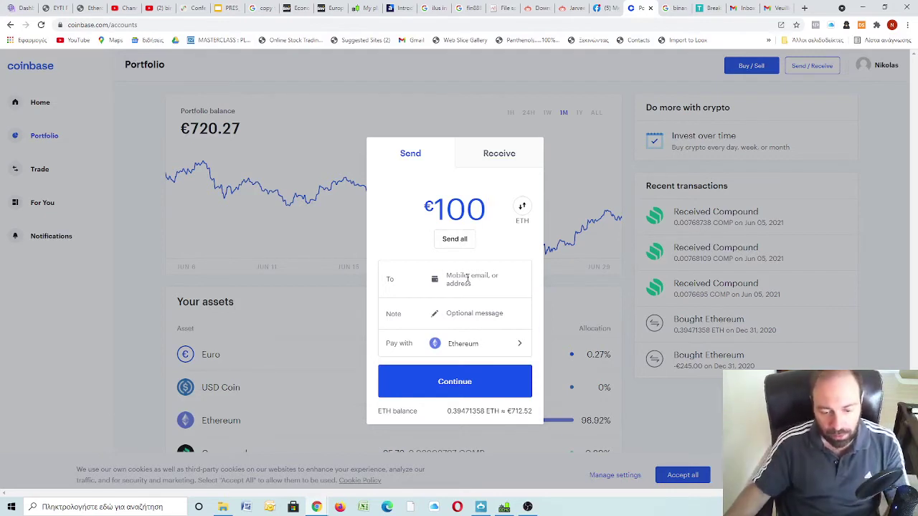
Try Bitcoin as the asset to send, and switch the payment asset back to Ethereum.
click(485, 347)
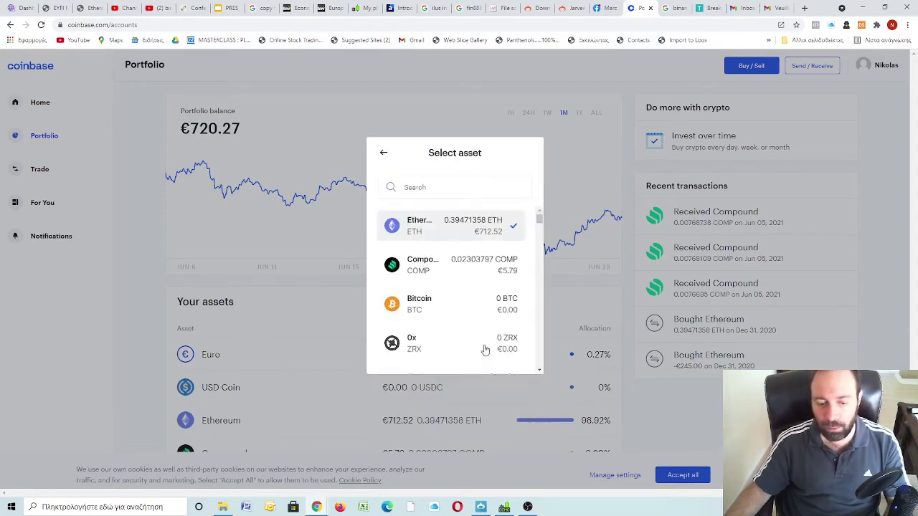
click(435, 304)
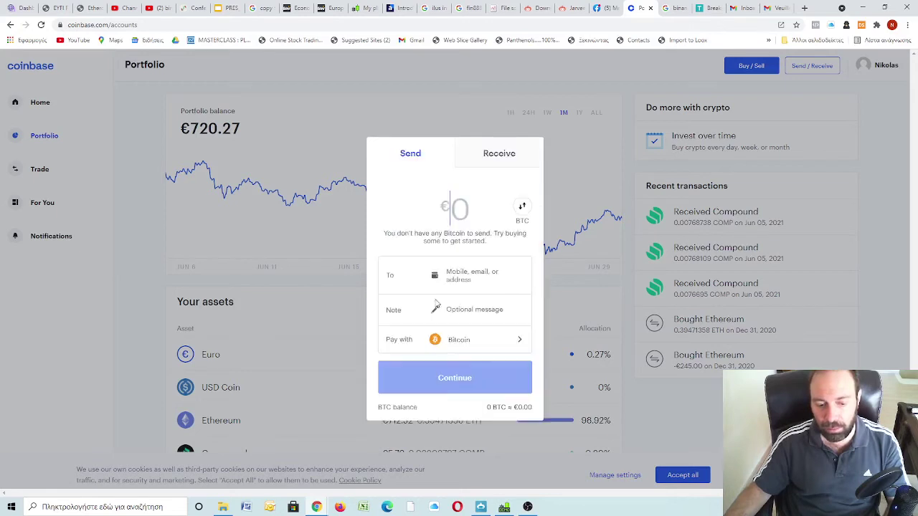
click(502, 342)
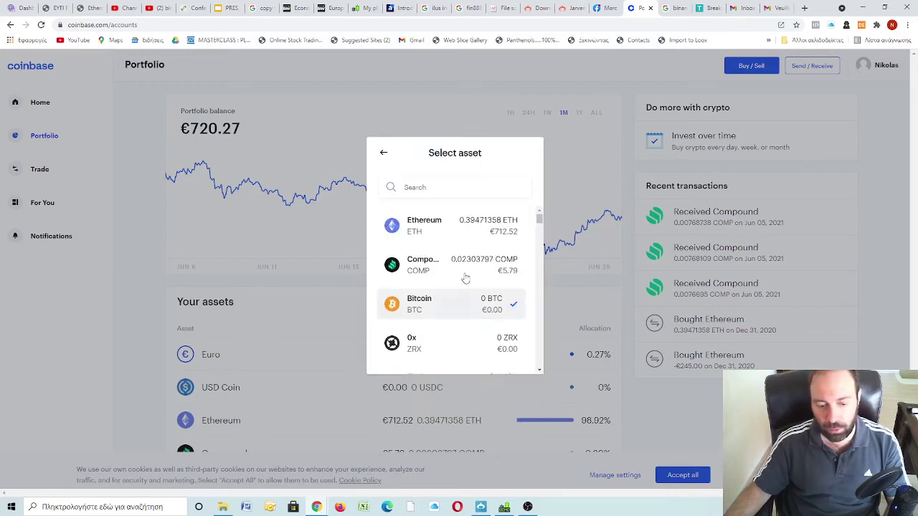
click(450, 244)
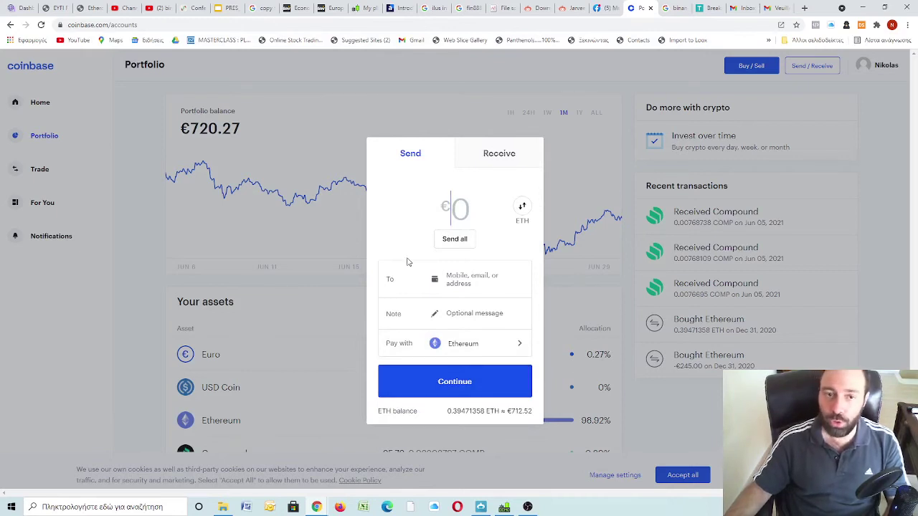
Switch to receiving crypto, acknowledge the address warning, skip instant transfers, copy the Ethereum wallet address, and close the form.
click(501, 154)
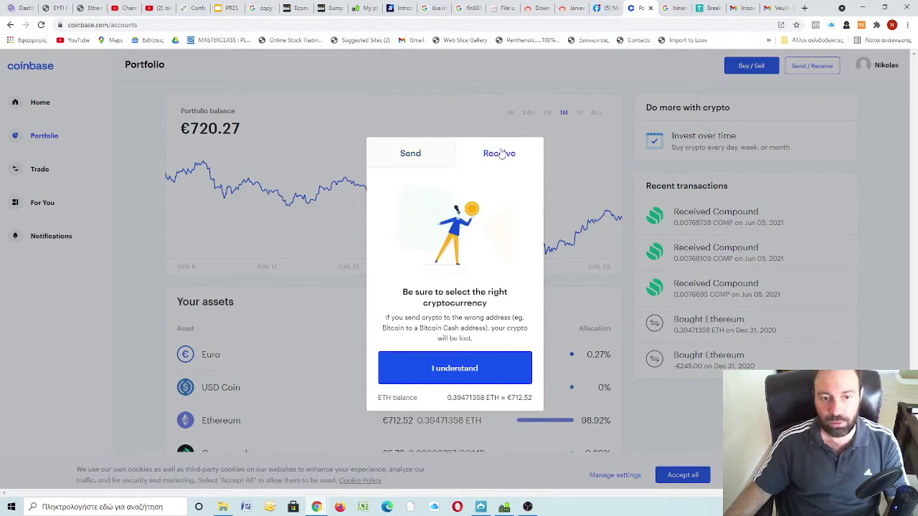
click(475, 369)
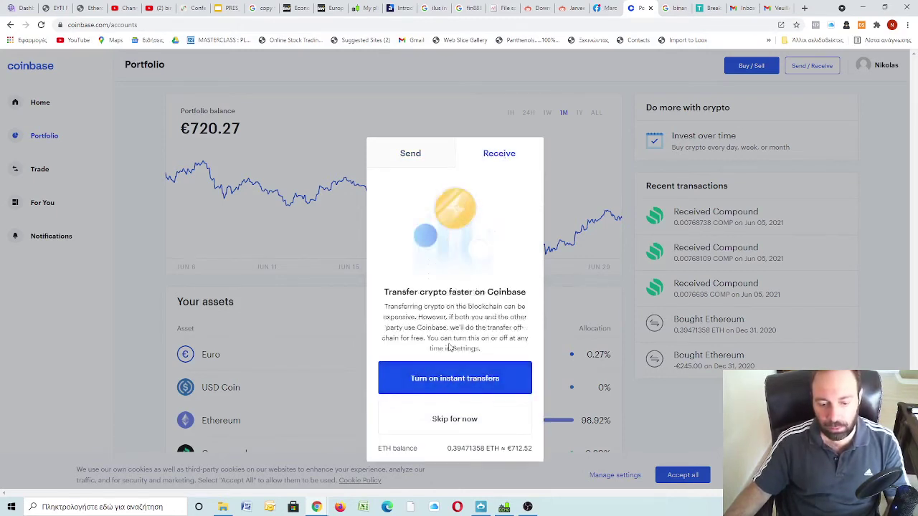
click(479, 418)
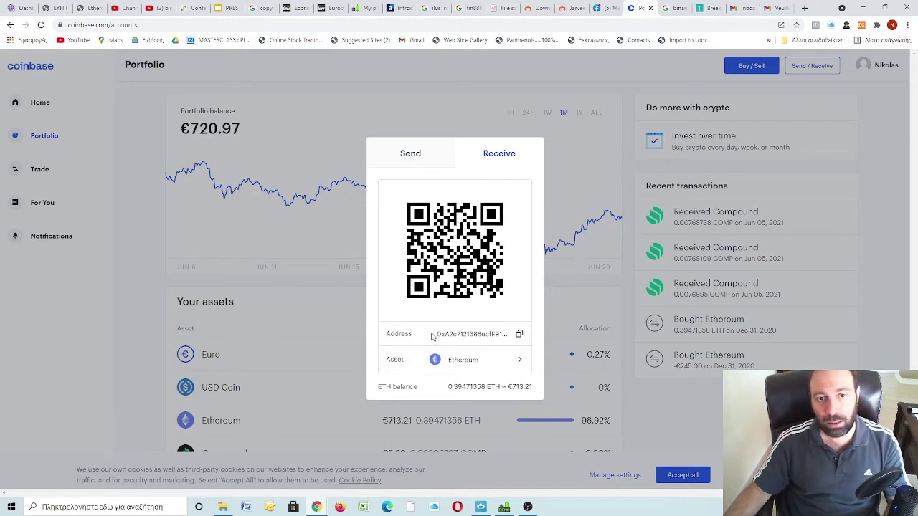
click(520, 334)
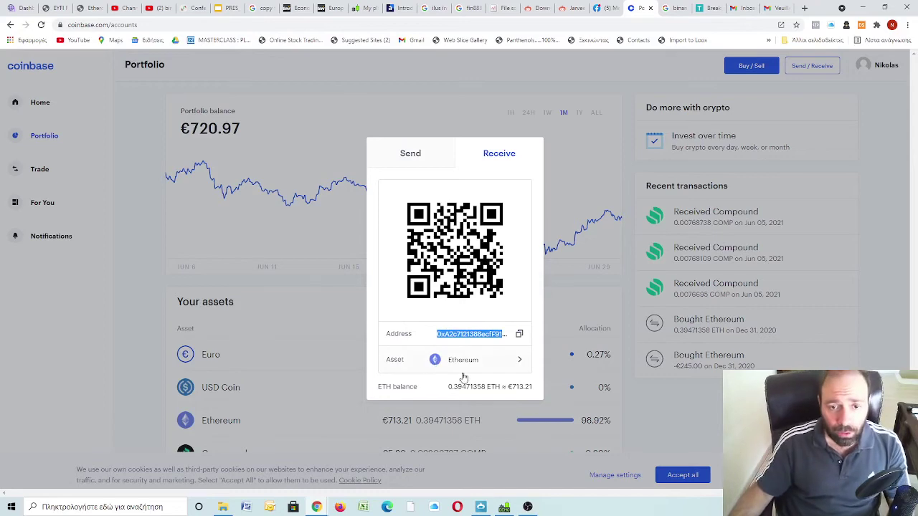
click(415, 96)
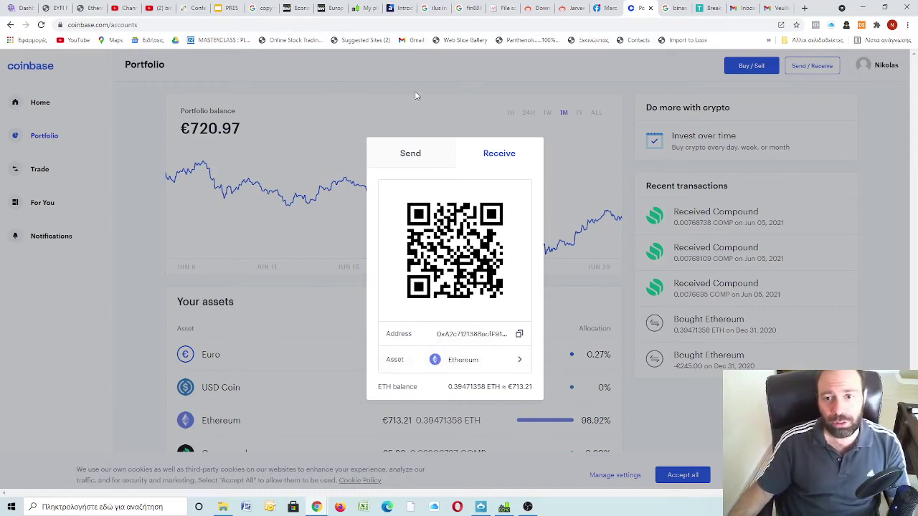
click(415, 96)
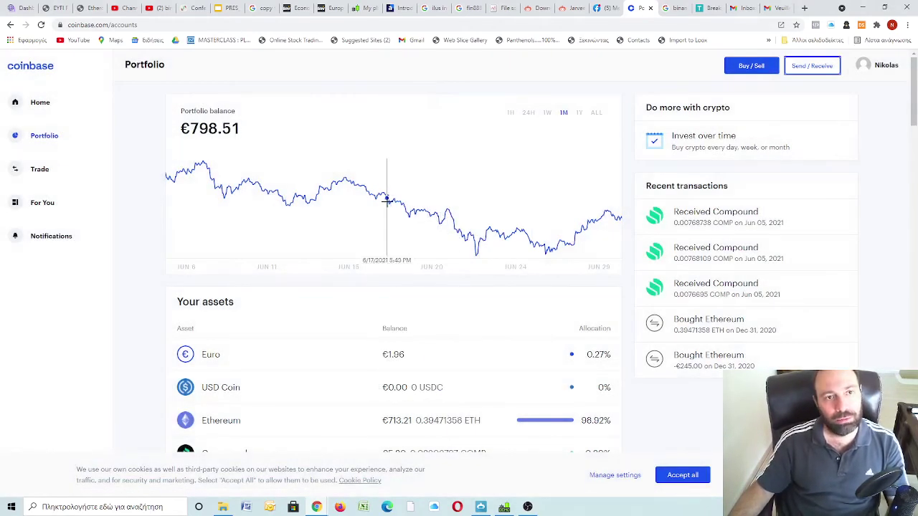